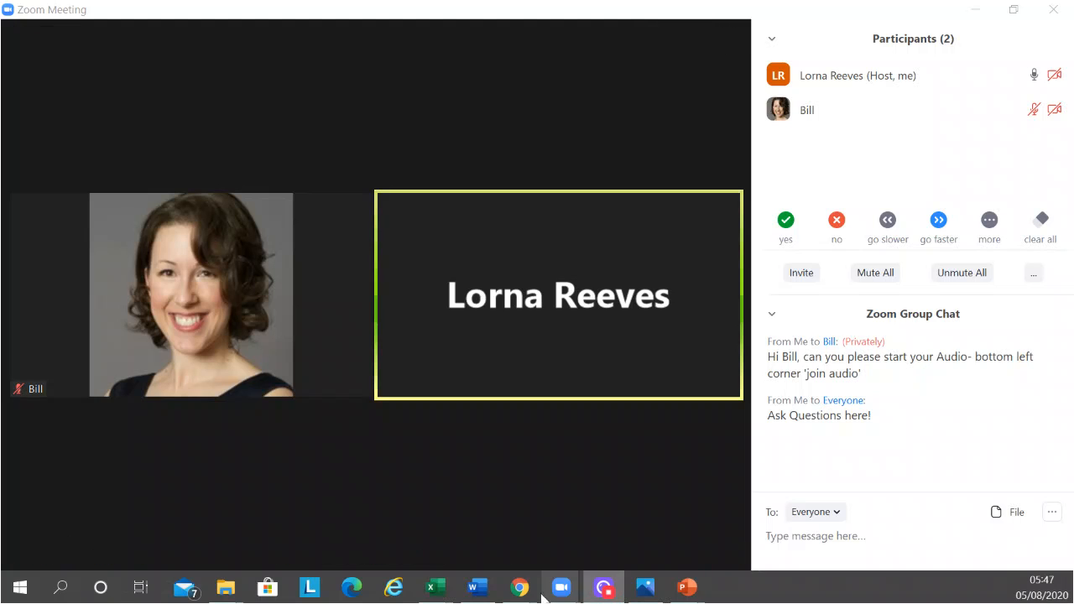
# Switch to the Zoom web settings in Chrome and look through the Security and Schedule Meeting options
pyautogui.moveTo(520, 586)
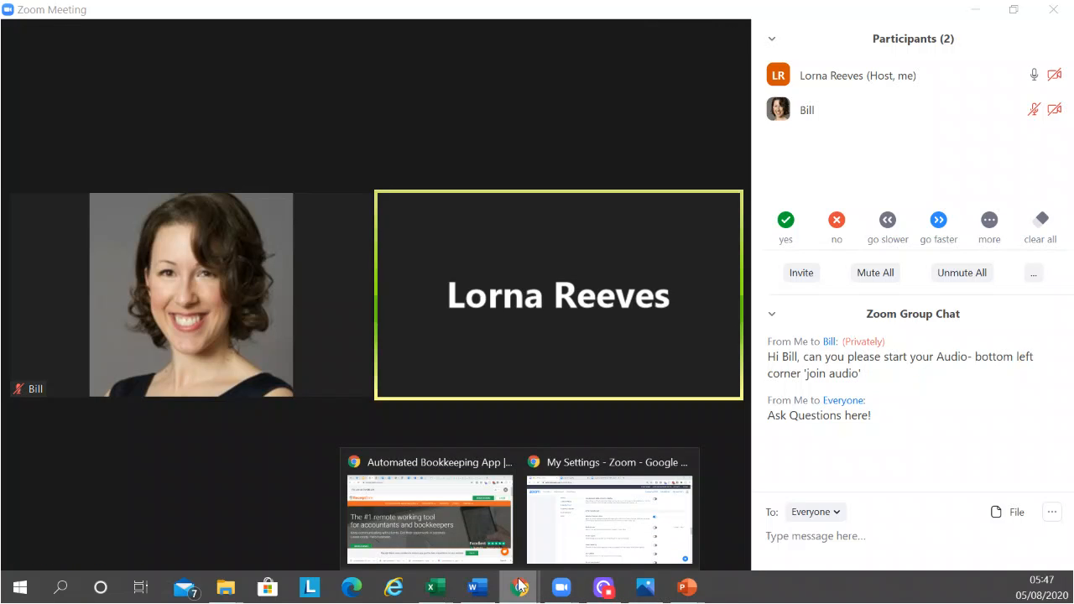
pyautogui.click(585, 547)
pyautogui.scroll(20, 607, 271)
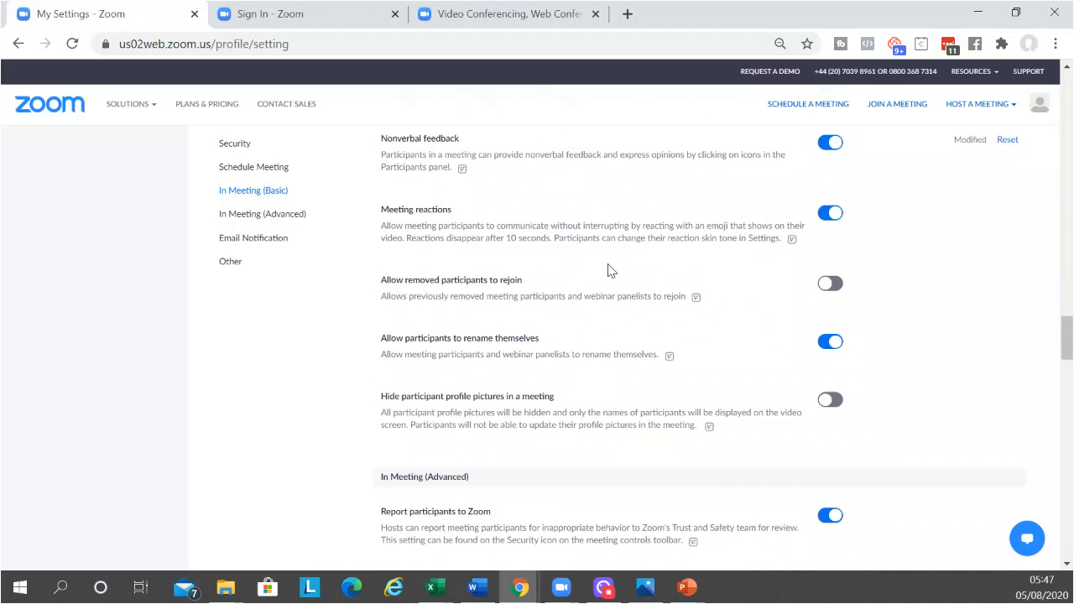
pyautogui.scroll(12, 595, 345)
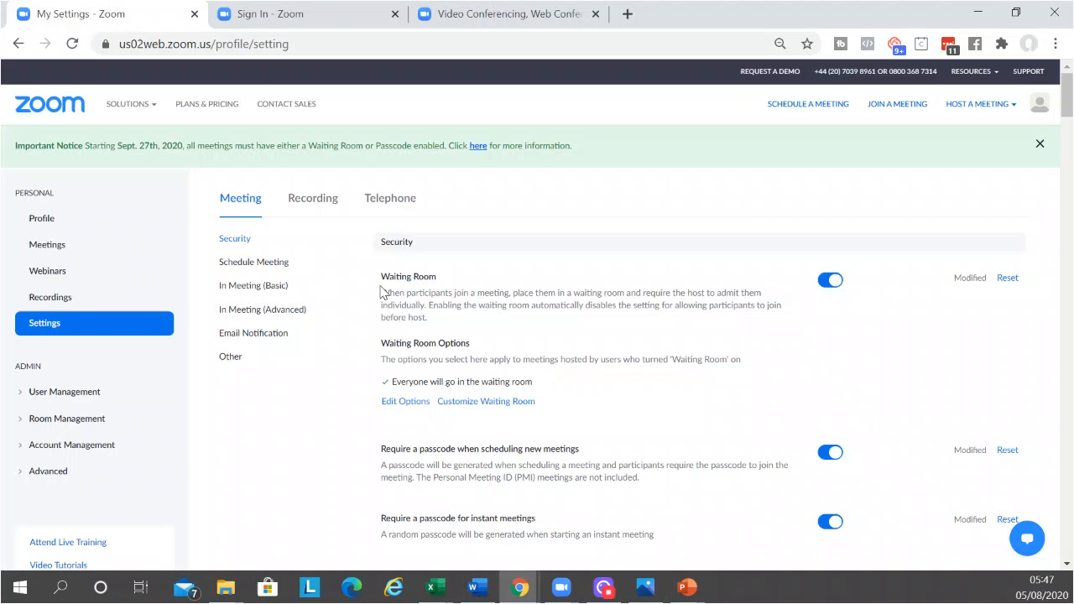
pyautogui.scroll(-3, 546, 315)
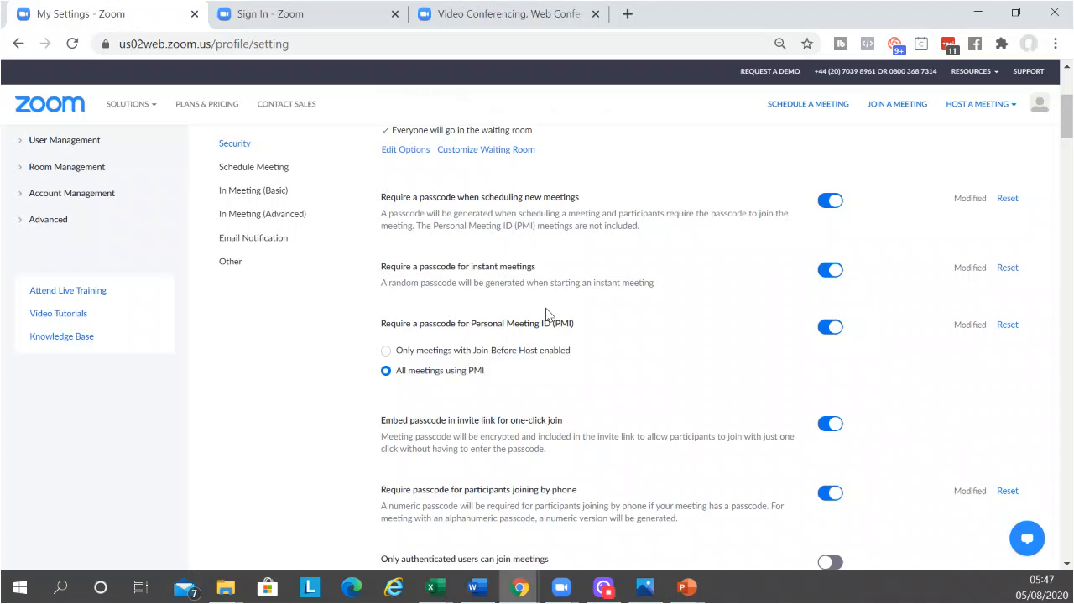
pyautogui.scroll(-1, 546, 315)
pyautogui.scroll(-2, 546, 315)
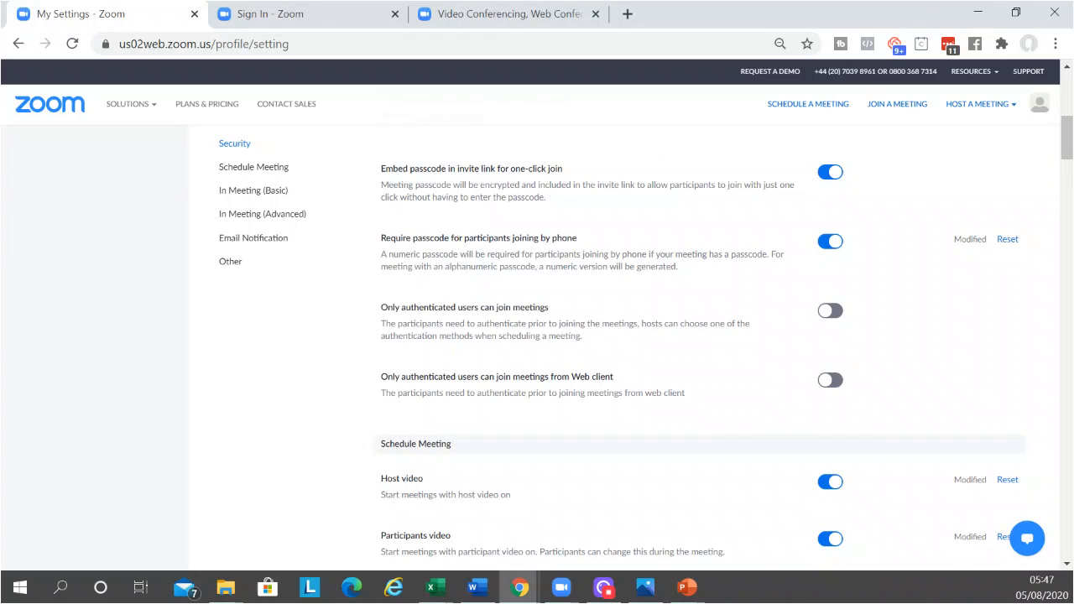
pyautogui.scroll(-1, 545, 315)
pyautogui.scroll(-4, 547, 315)
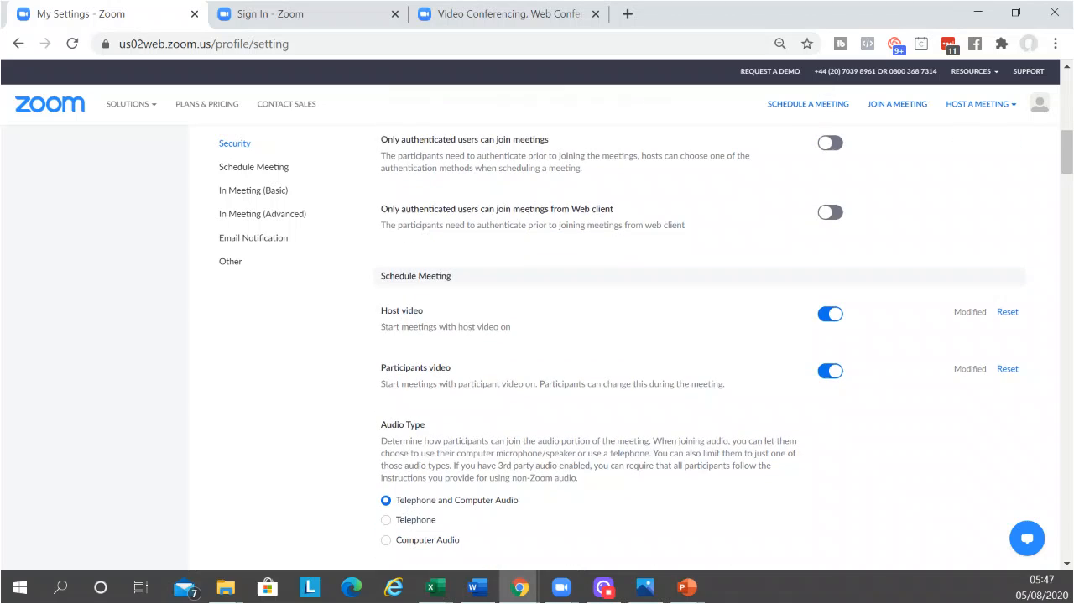
pyautogui.scroll(-4, 546, 315)
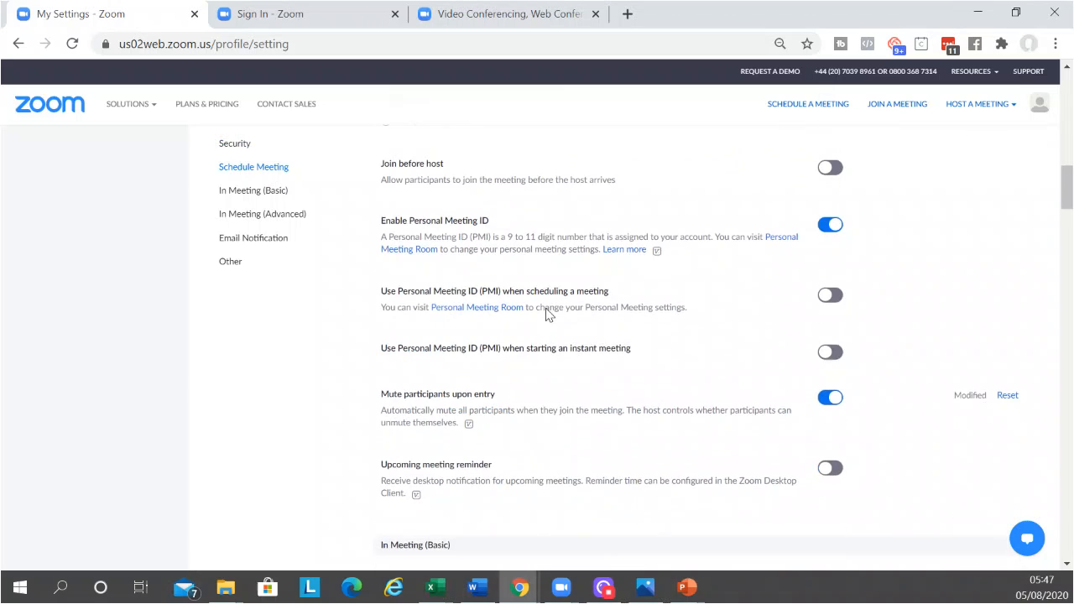
# Turn on the Breakout room setting under In Meeting (Advanced) and switch back to the Zoom meeting
pyautogui.click(255, 220)
pyautogui.scroll(-1, 553, 345)
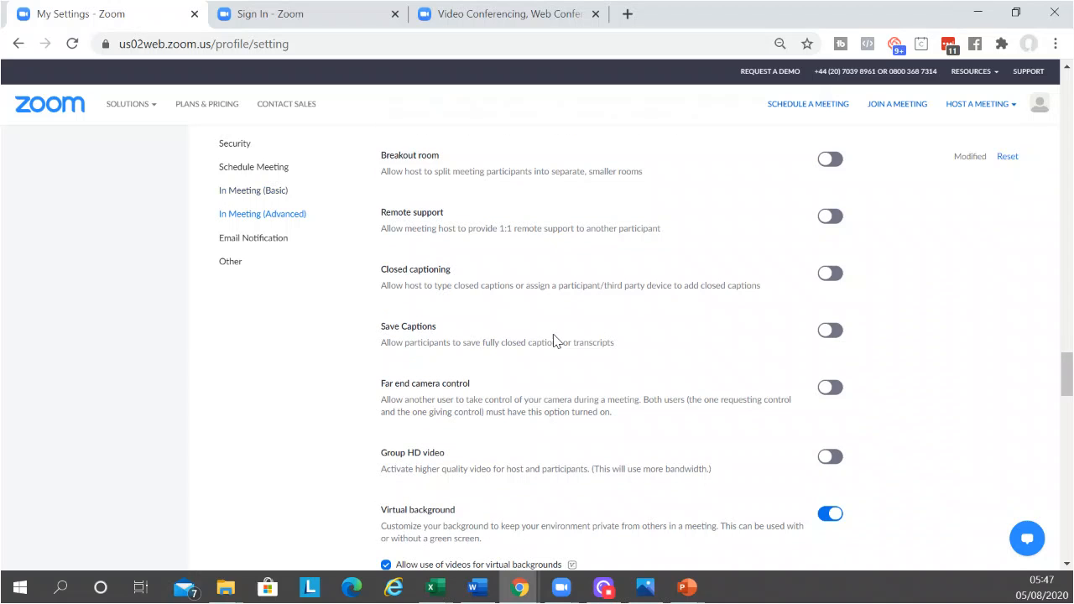
pyautogui.scroll(2, 553, 340)
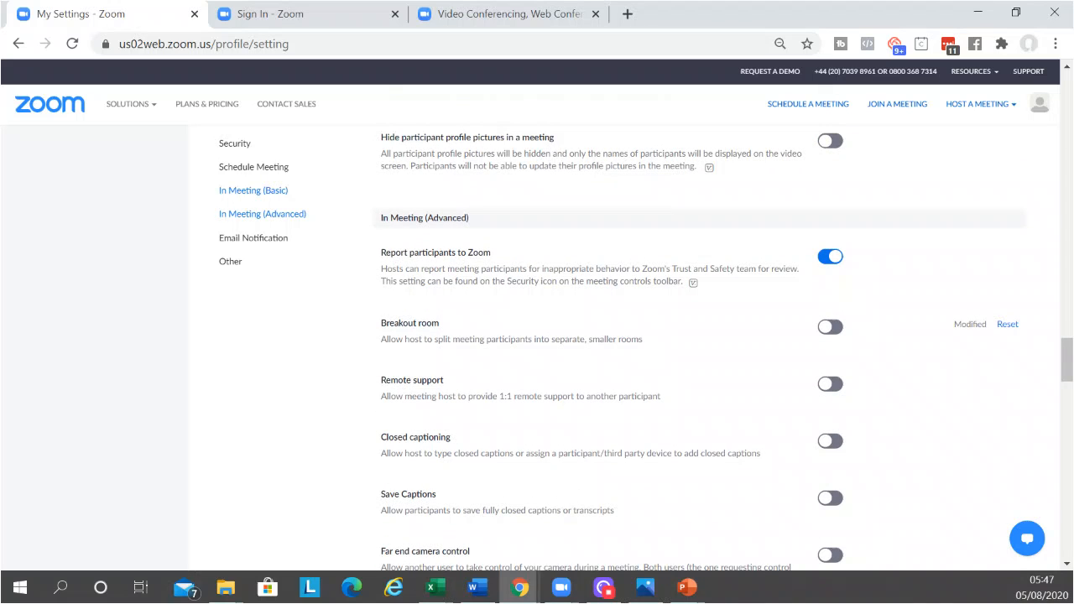
pyautogui.click(829, 327)
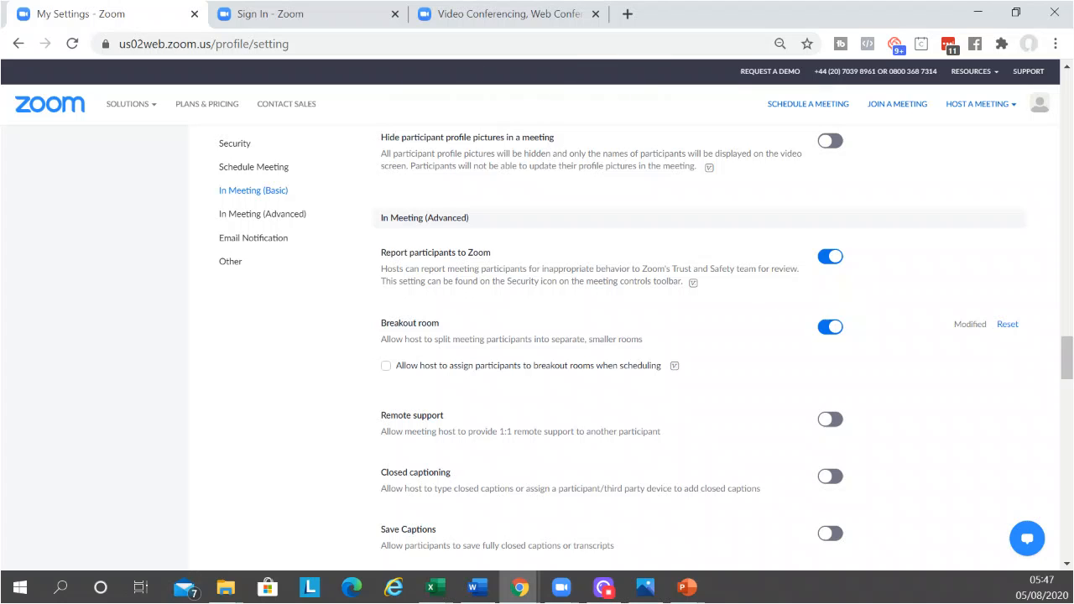
pyautogui.moveTo(562, 594)
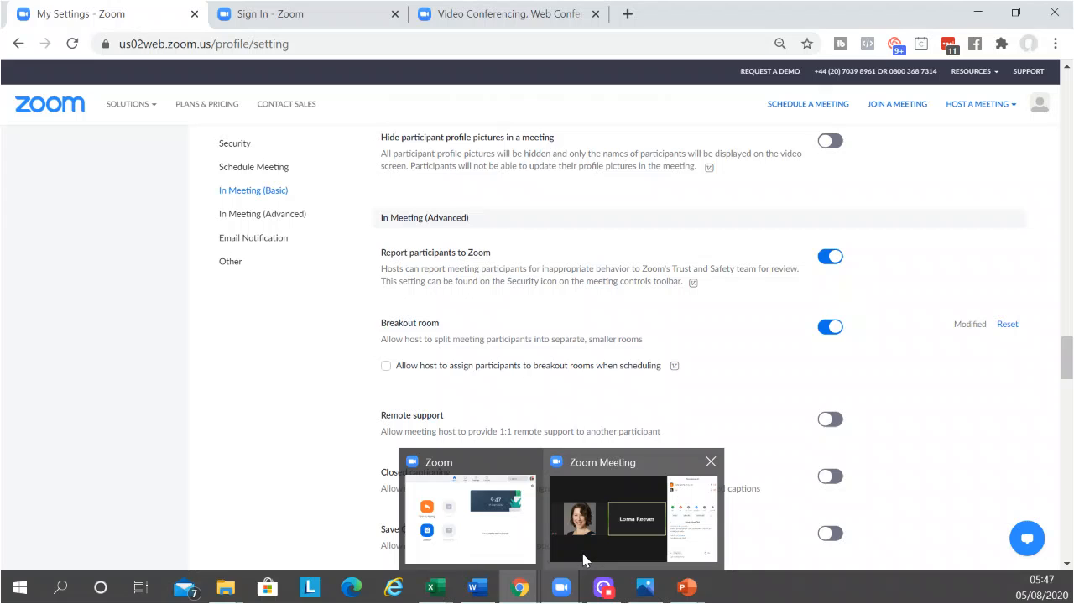
pyautogui.click(587, 559)
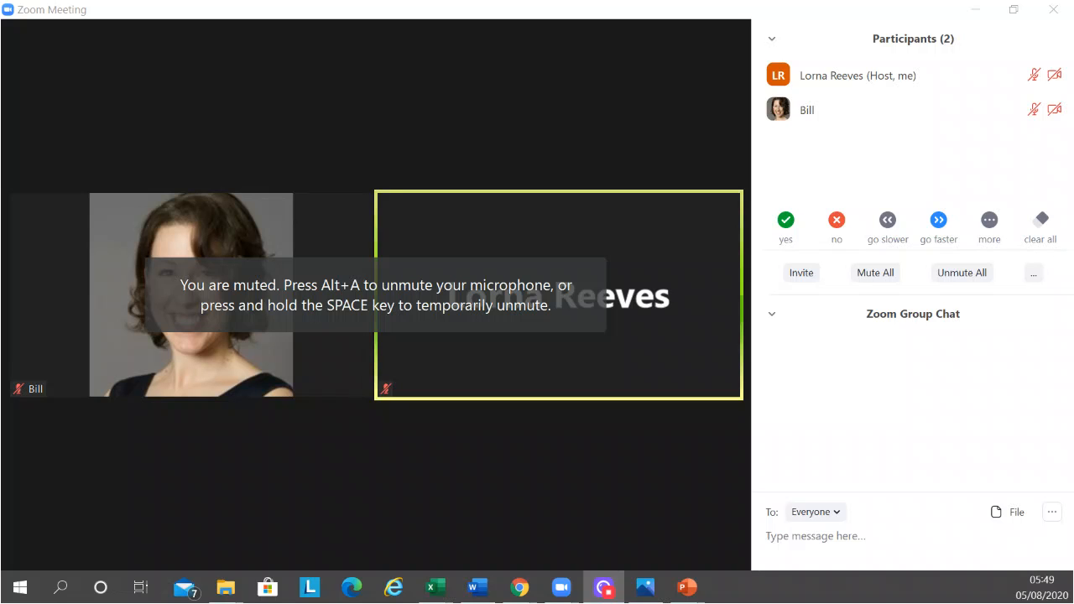
# Unmute the host's microphone in the meeting and mute it again
pyautogui.moveTo(91, 496)
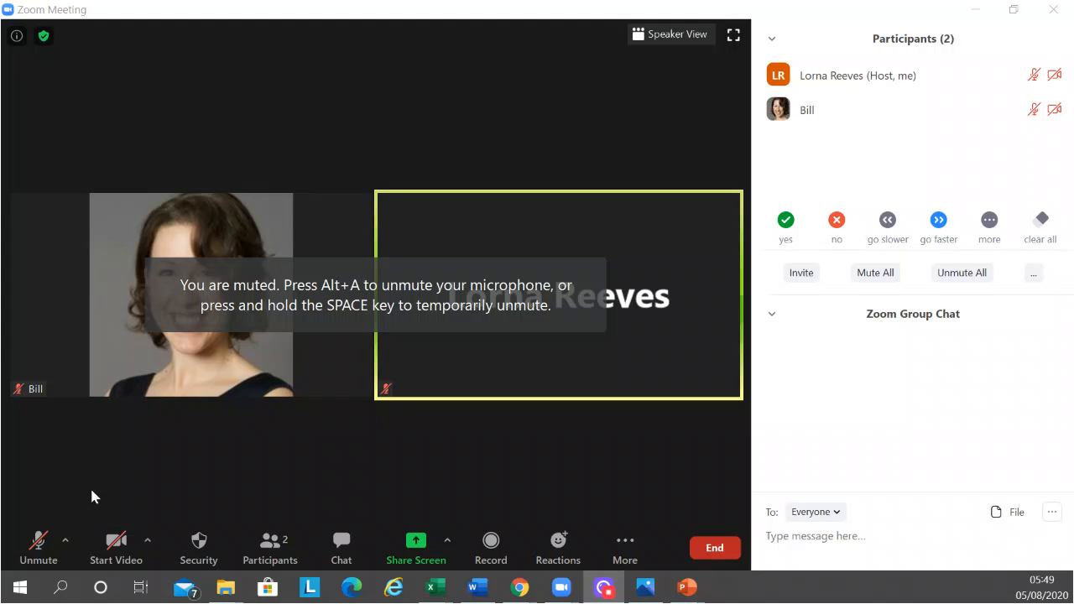
pyautogui.click(37, 544)
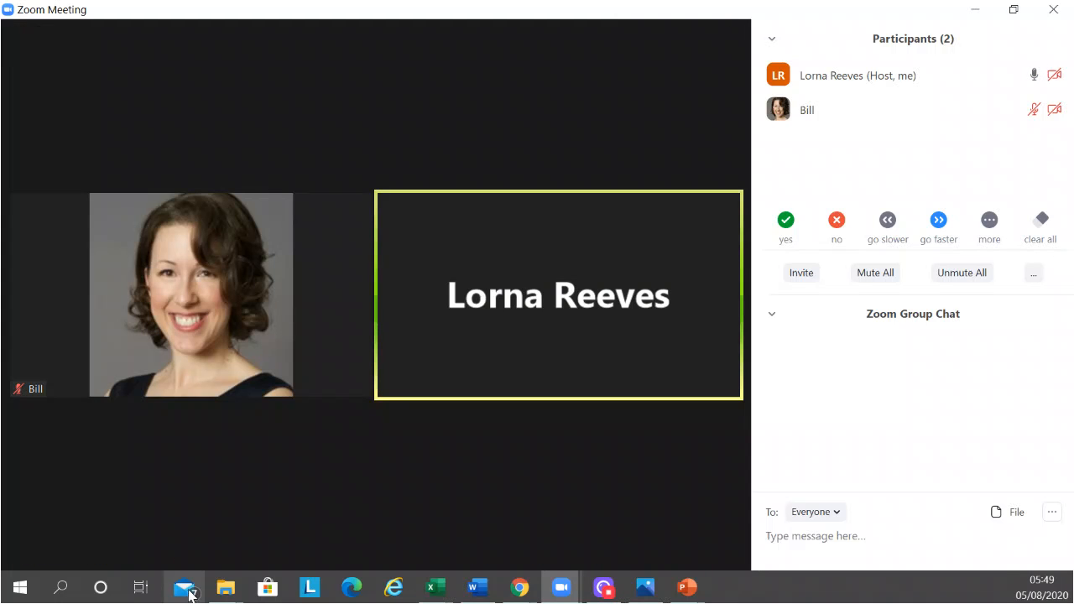
pyautogui.click(35, 551)
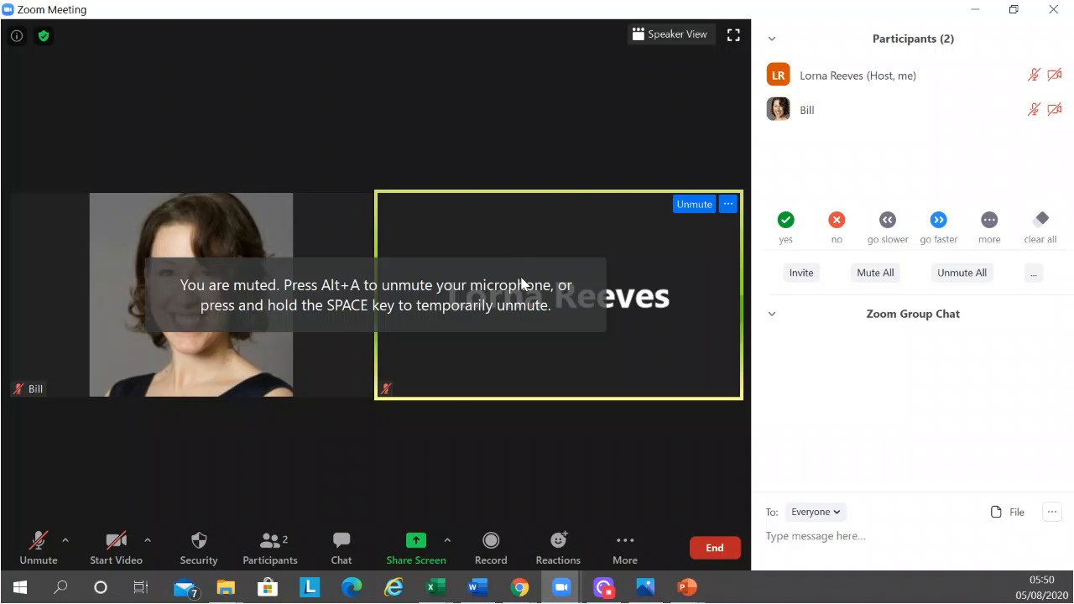
# Create 4 breakout rooms for the meeting with participants assigned manually
pyautogui.click(629, 554)
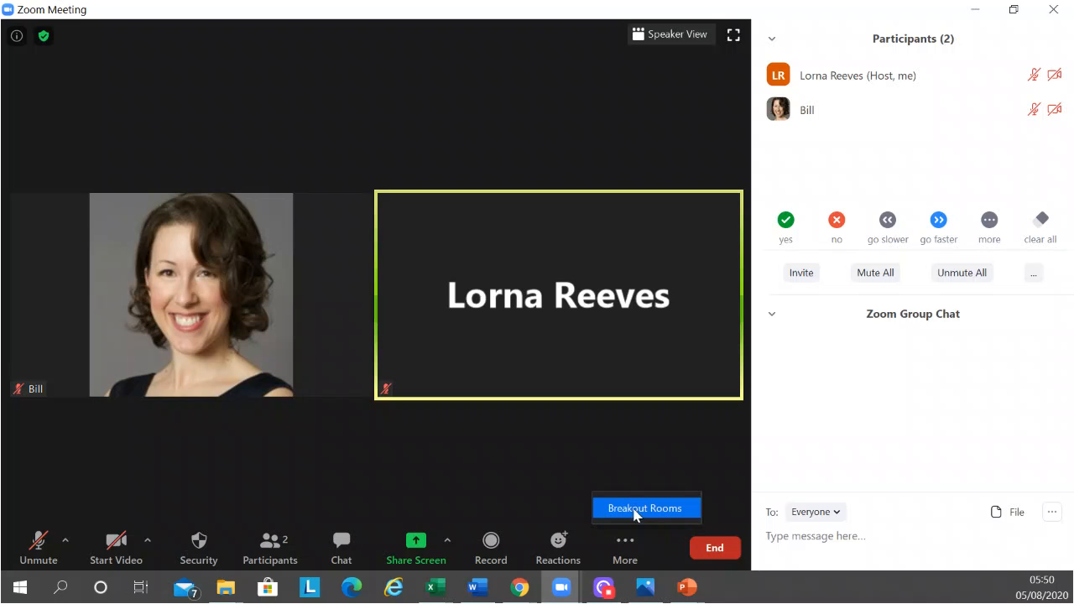
pyautogui.click(637, 511)
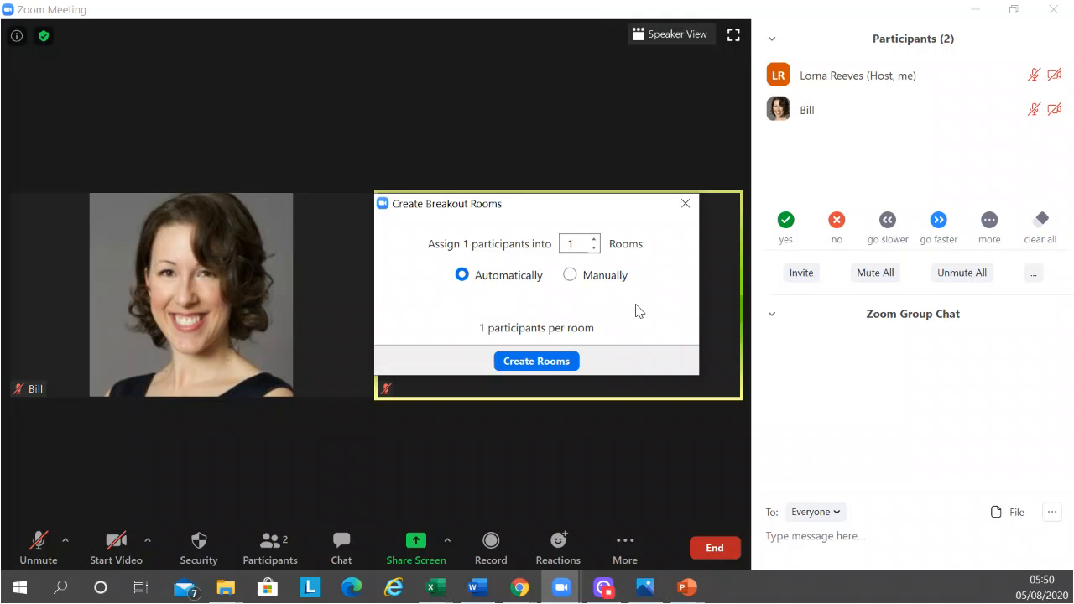
pyautogui.click(570, 275)
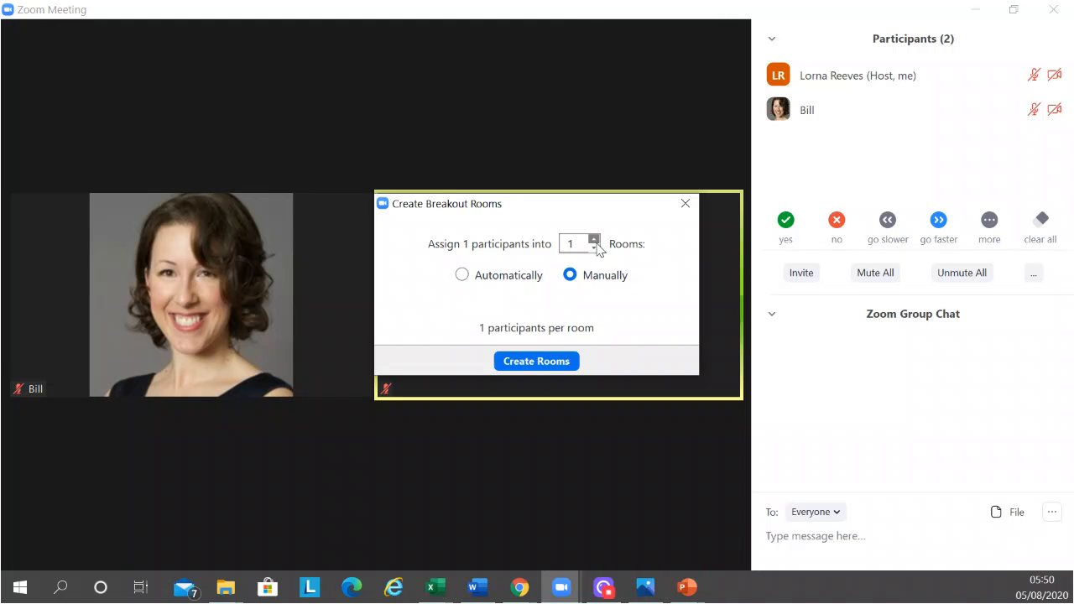
pyautogui.click(594, 240)
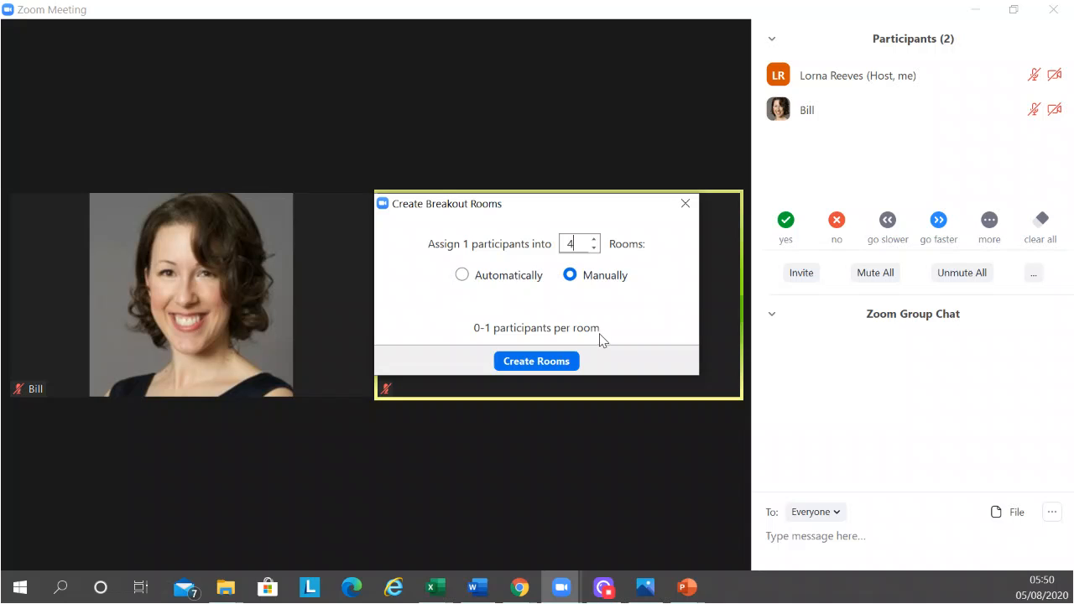
pyautogui.click(531, 371)
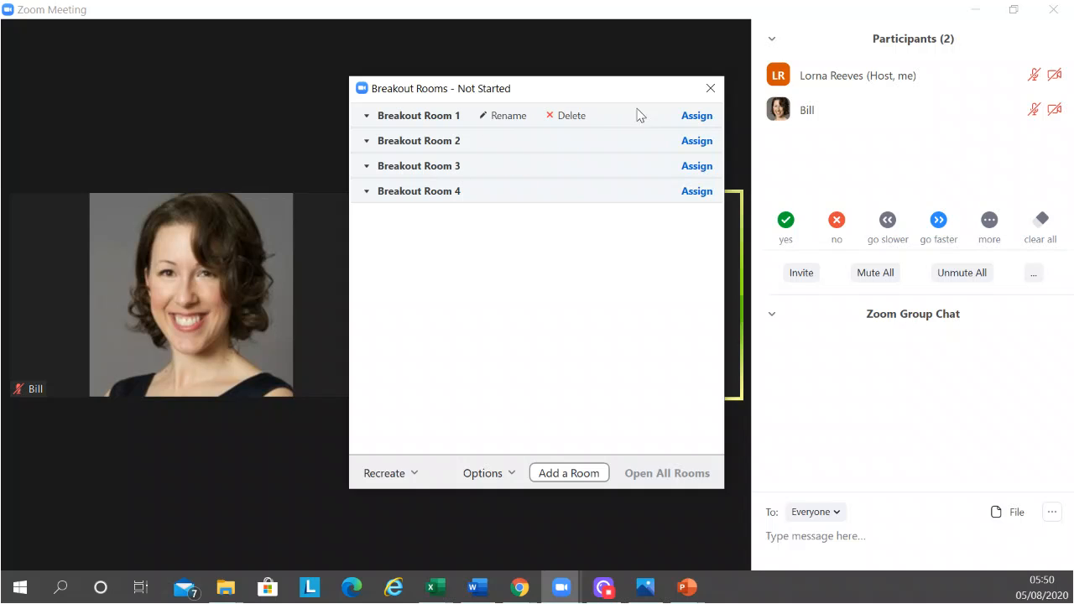
# Assign the only available participant to Breakout Room 1
pyautogui.click(697, 116)
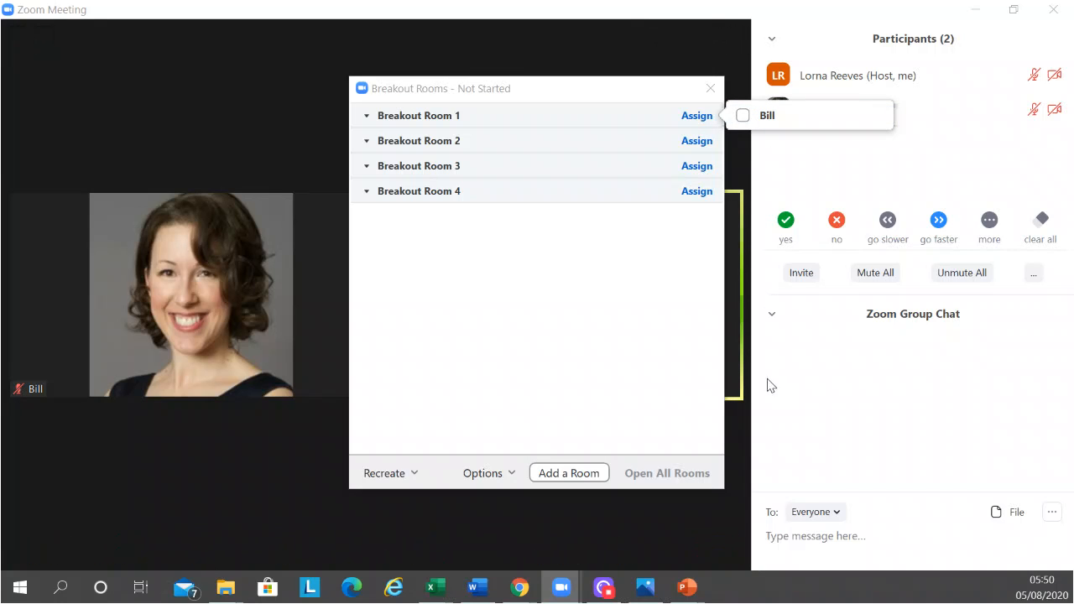
pyautogui.click(742, 118)
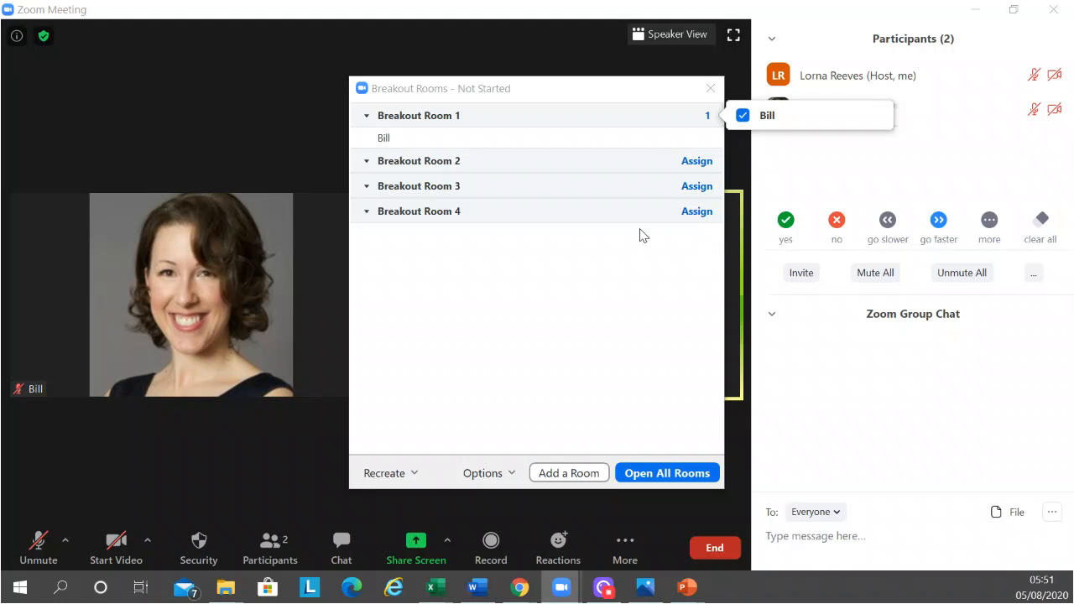
pyautogui.click(538, 332)
# Move the assigned participant from Breakout Room 1 to Breakout Room 3 and from there to Breakout Room 4
pyautogui.moveTo(545, 147)
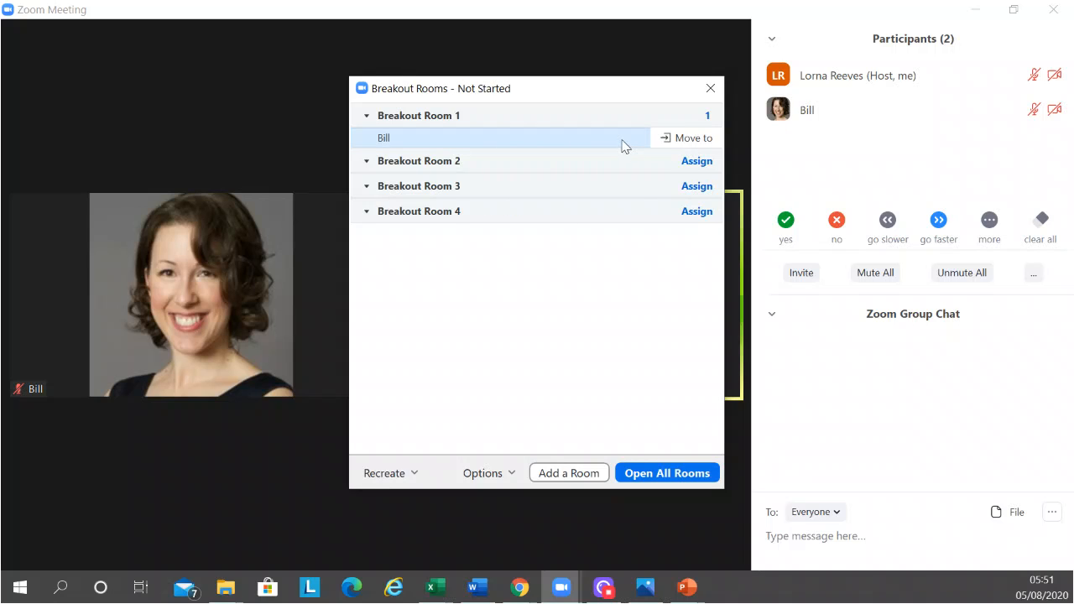
pyautogui.click(680, 143)
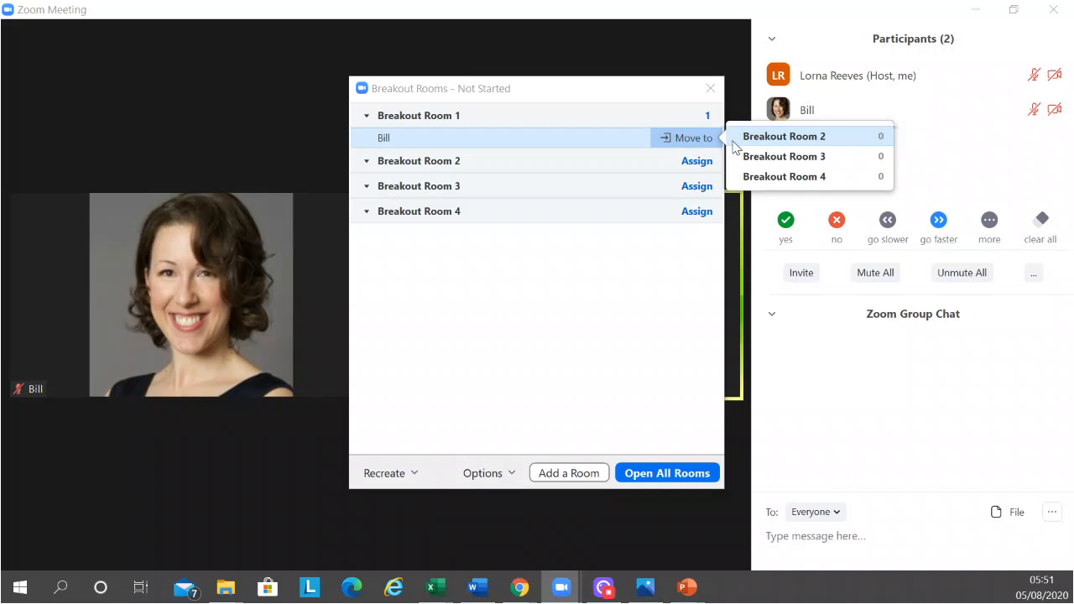
pyautogui.click(782, 158)
pyautogui.moveTo(570, 194)
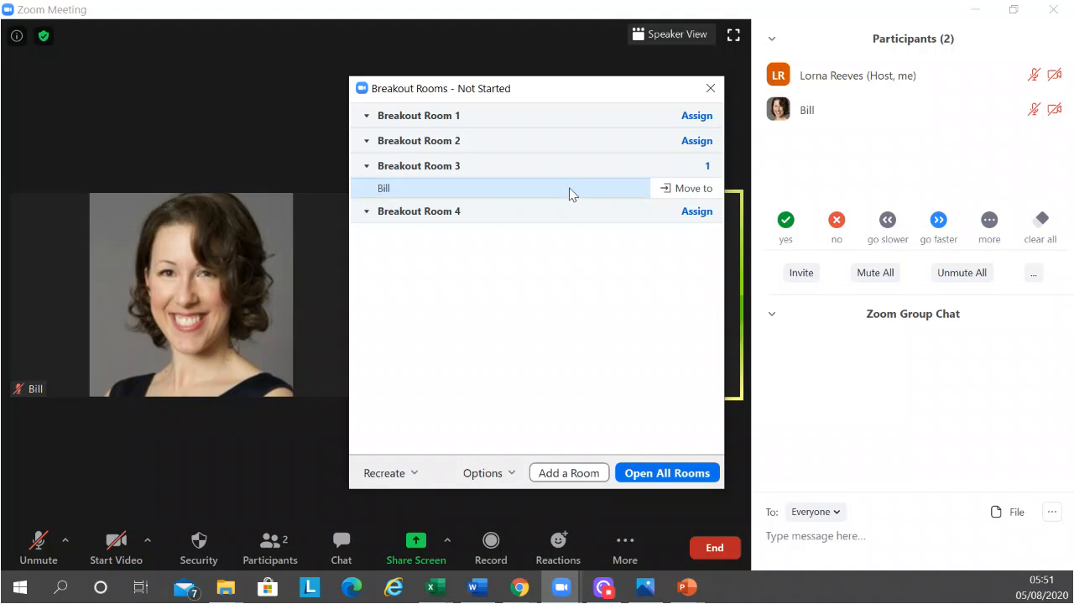
pyautogui.click(679, 190)
pyautogui.click(747, 209)
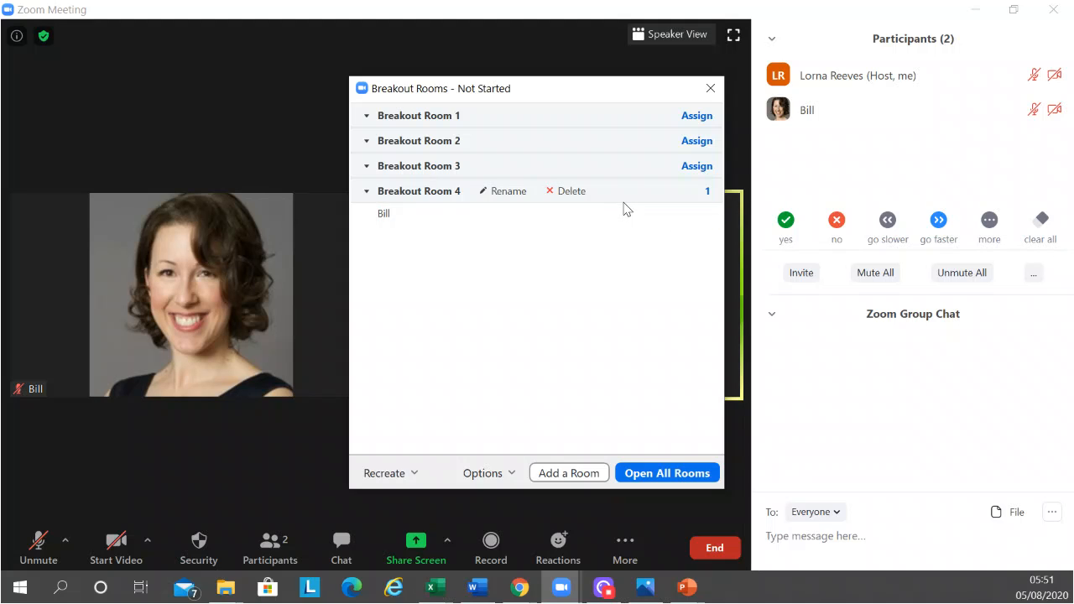
pyautogui.moveTo(658, 216)
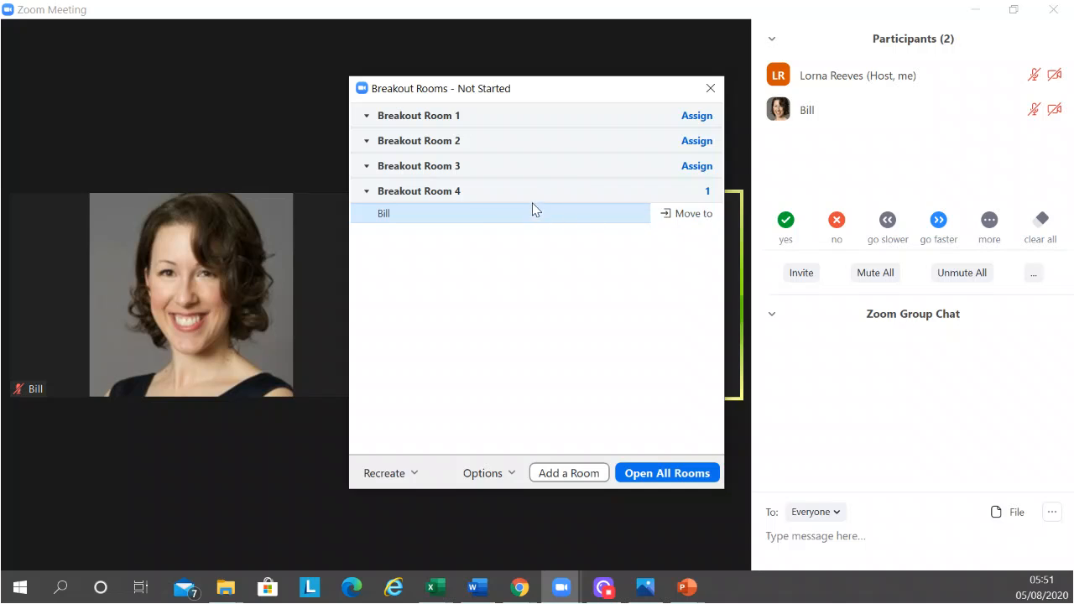
# Rename Breakout Room 1 as "Question 1"
pyautogui.moveTo(533, 199)
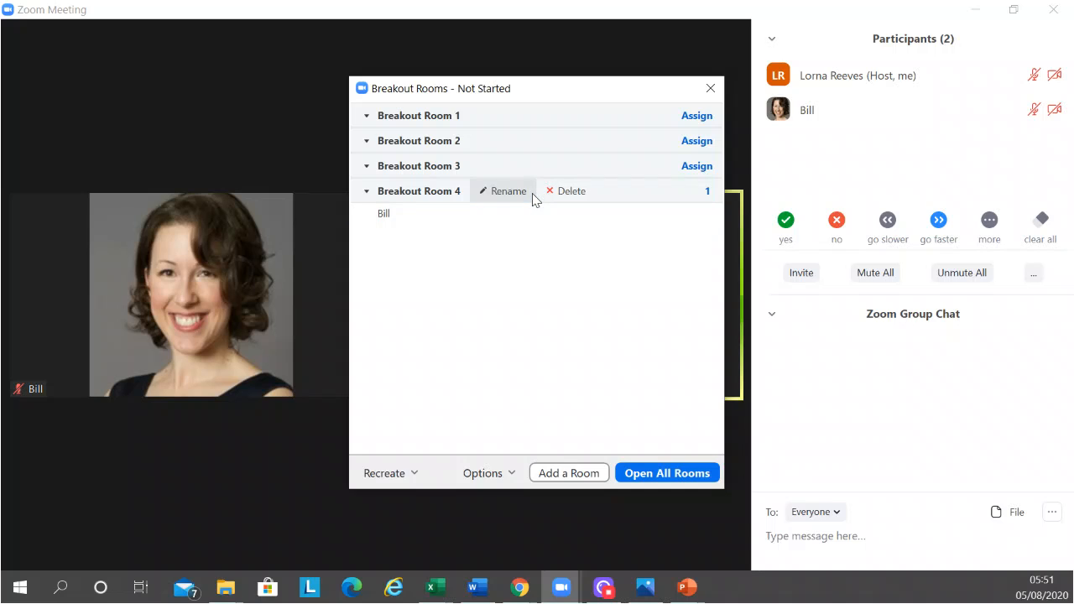
pyautogui.click(491, 115)
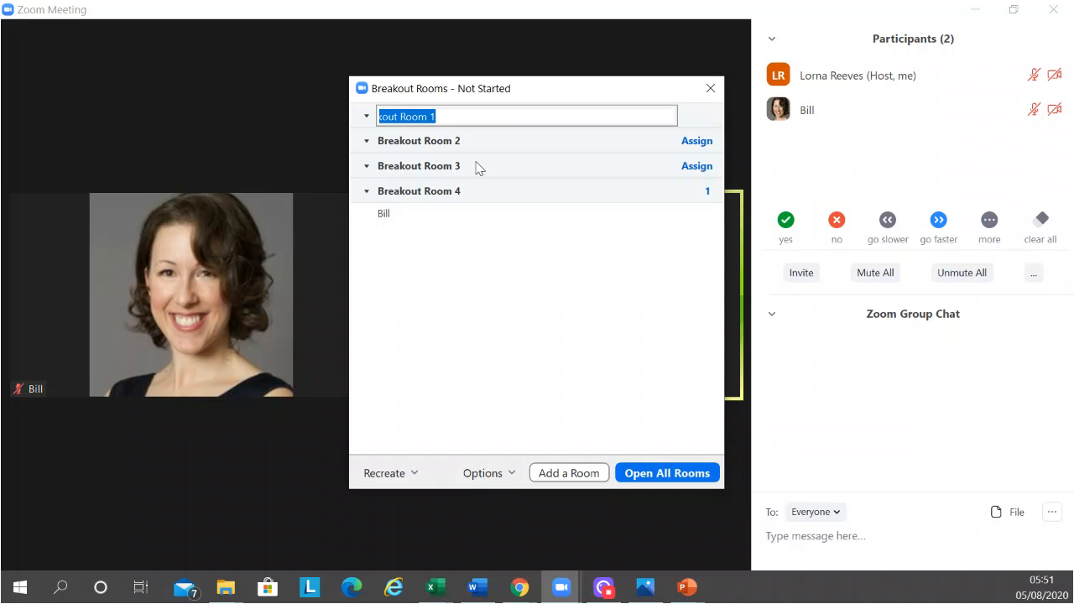
pyautogui.write('Question')
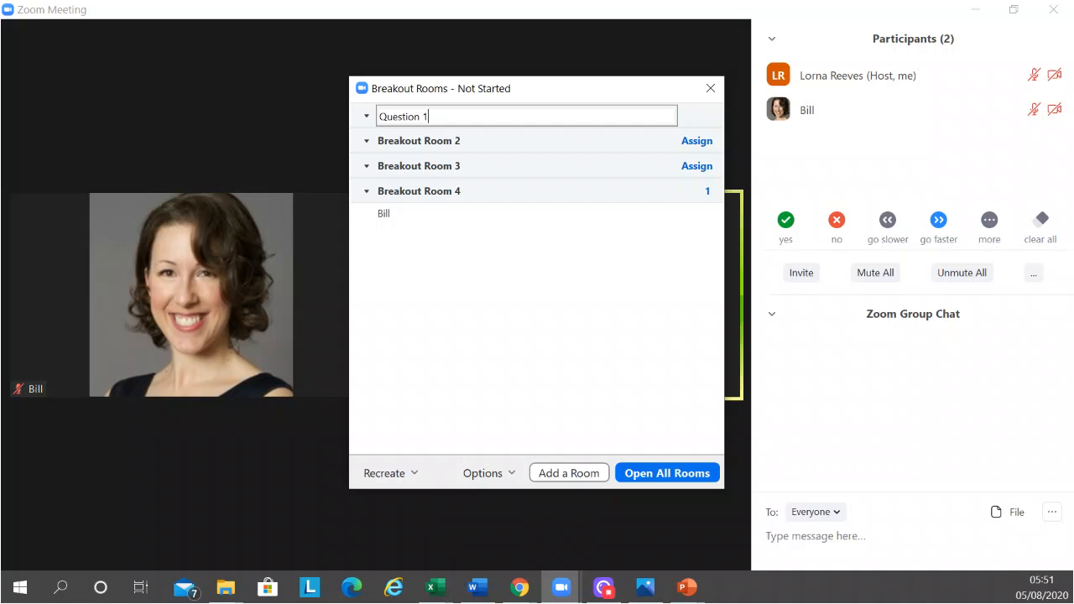
pyautogui.press('Return')
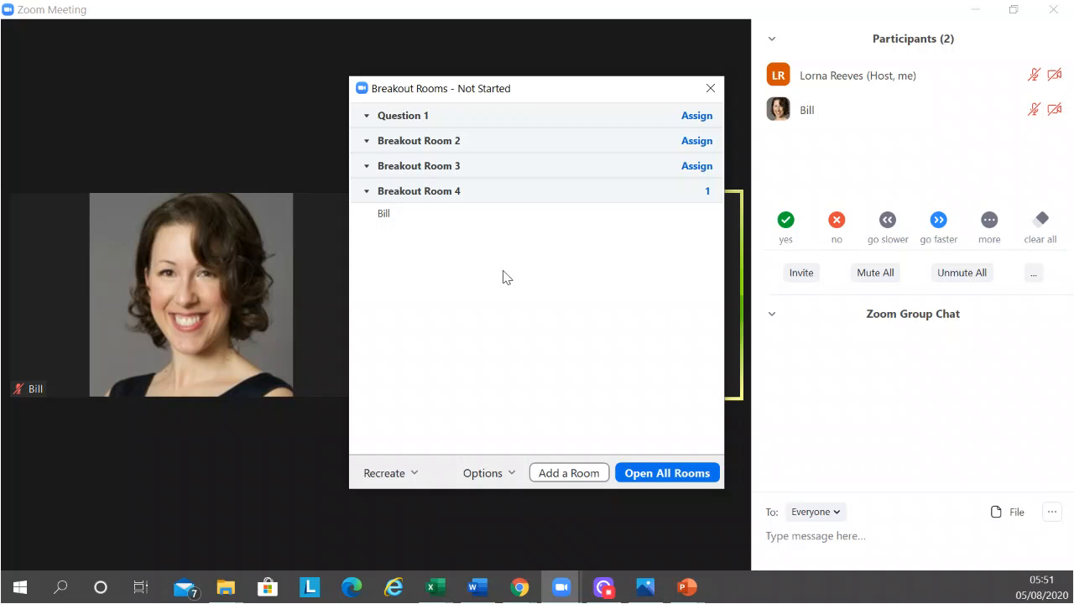
# Delete Breakout Room 3 from the breakout room list and confirm the deletion
pyautogui.moveTo(455, 138)
pyautogui.moveTo(458, 196)
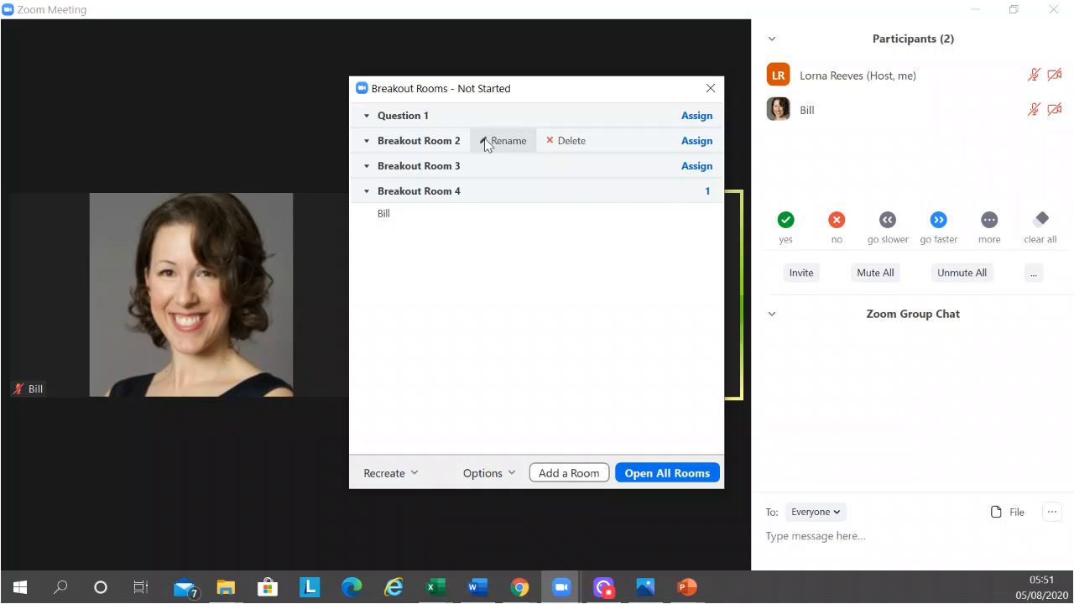
pyautogui.moveTo(564, 208)
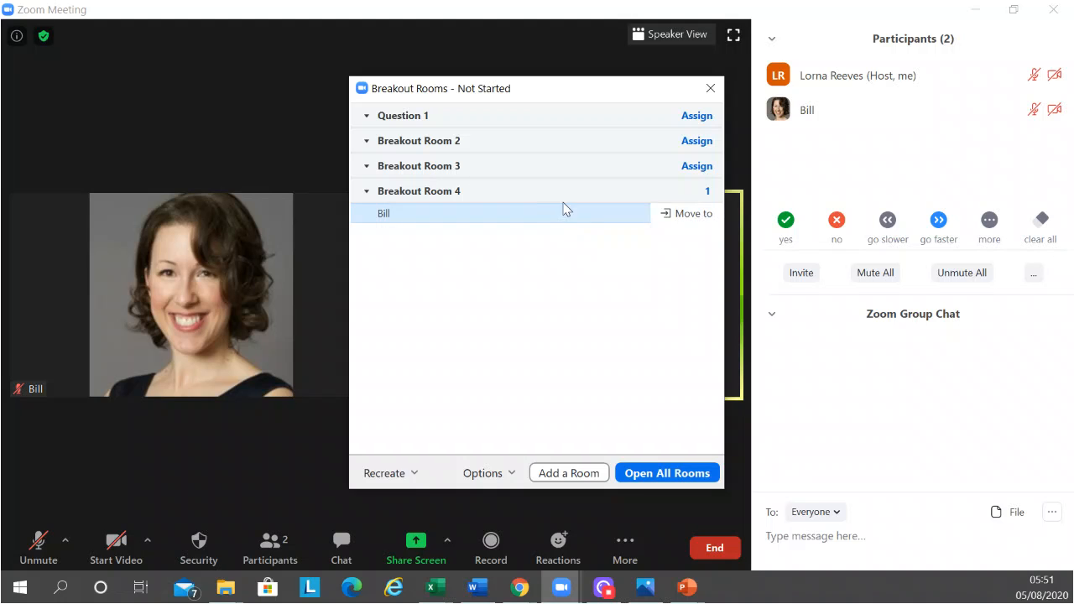
pyautogui.moveTo(537, 172)
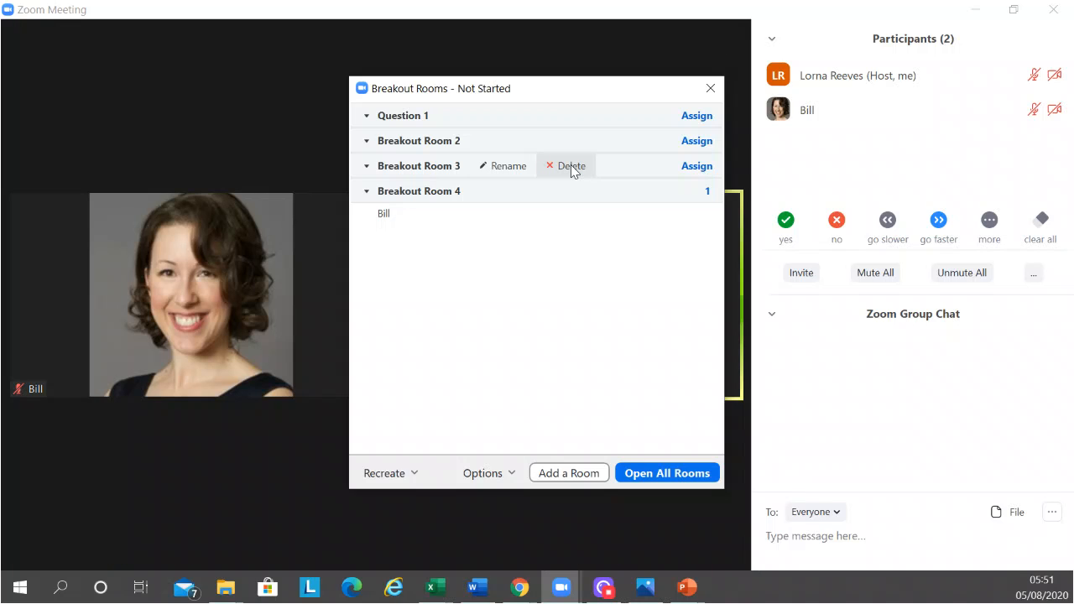
pyautogui.click(570, 165)
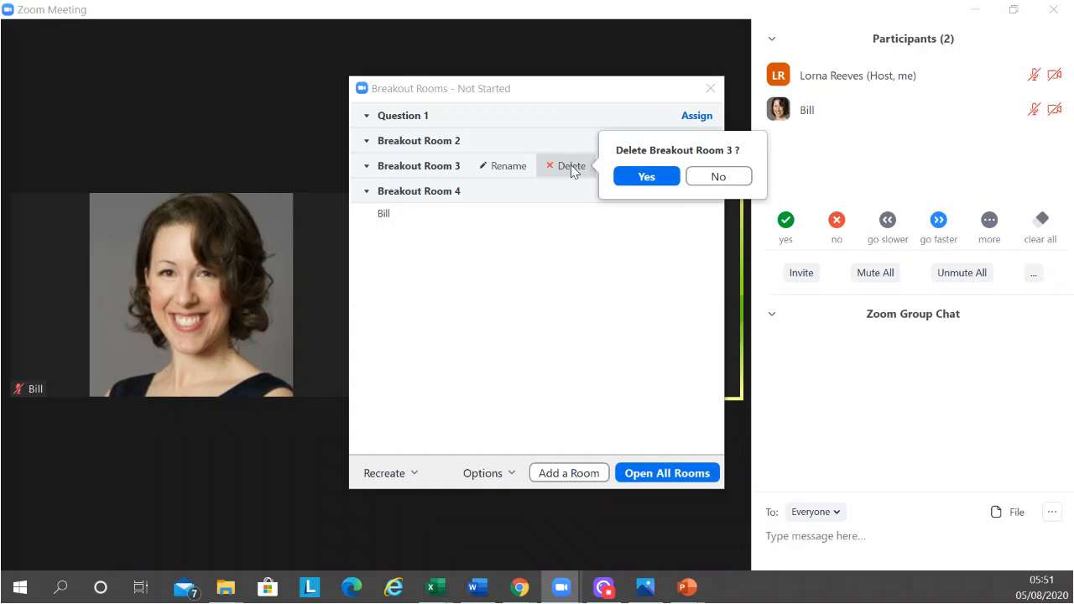
pyautogui.click(630, 185)
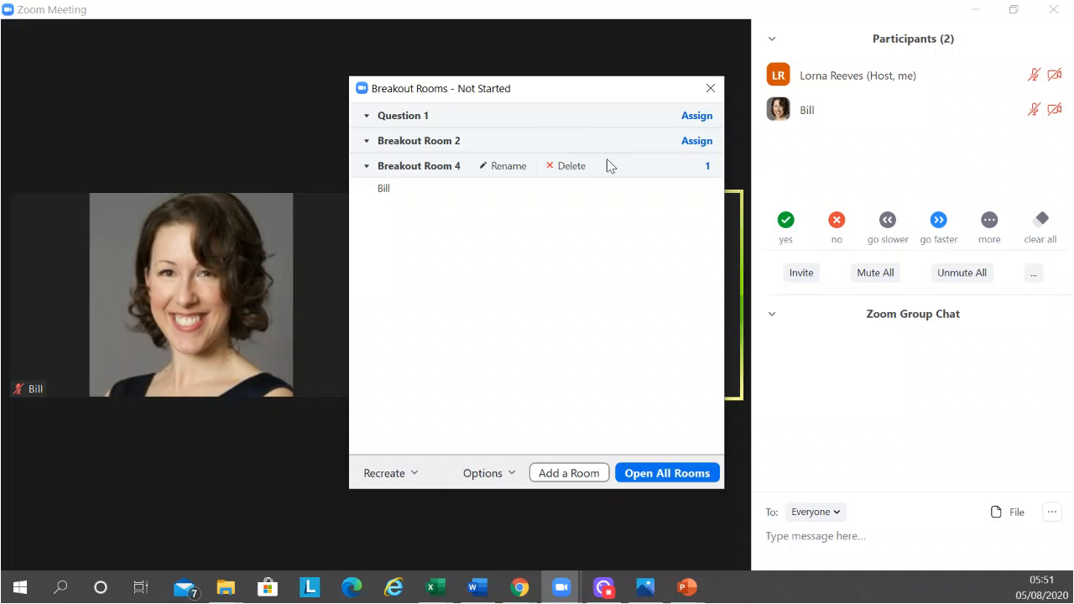
# Delete Breakout Room 4 and assign its participant to the Question 1 room
pyautogui.click(564, 167)
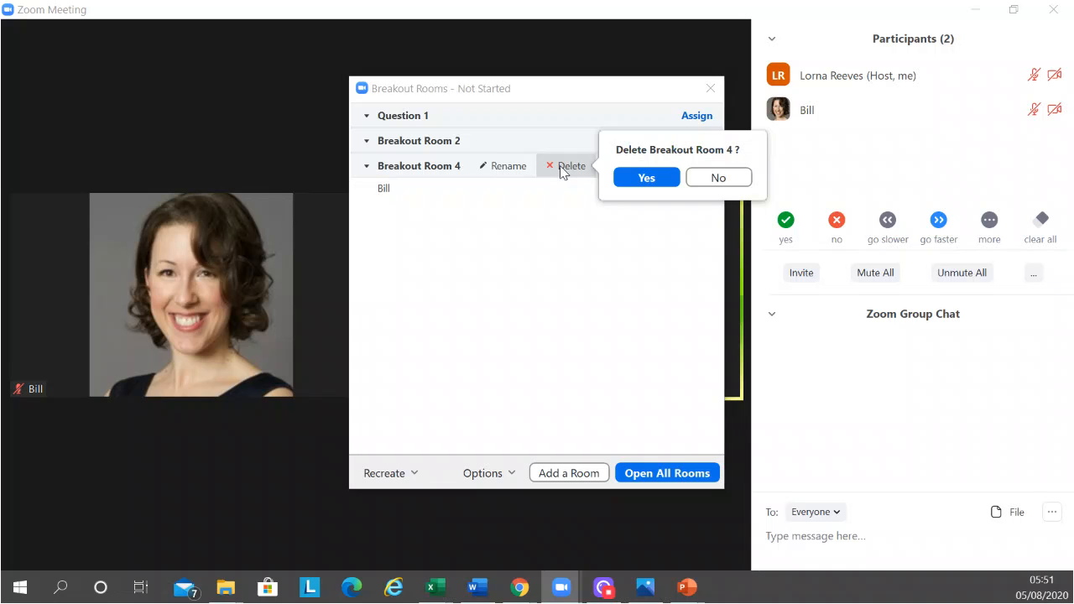
pyautogui.click(652, 178)
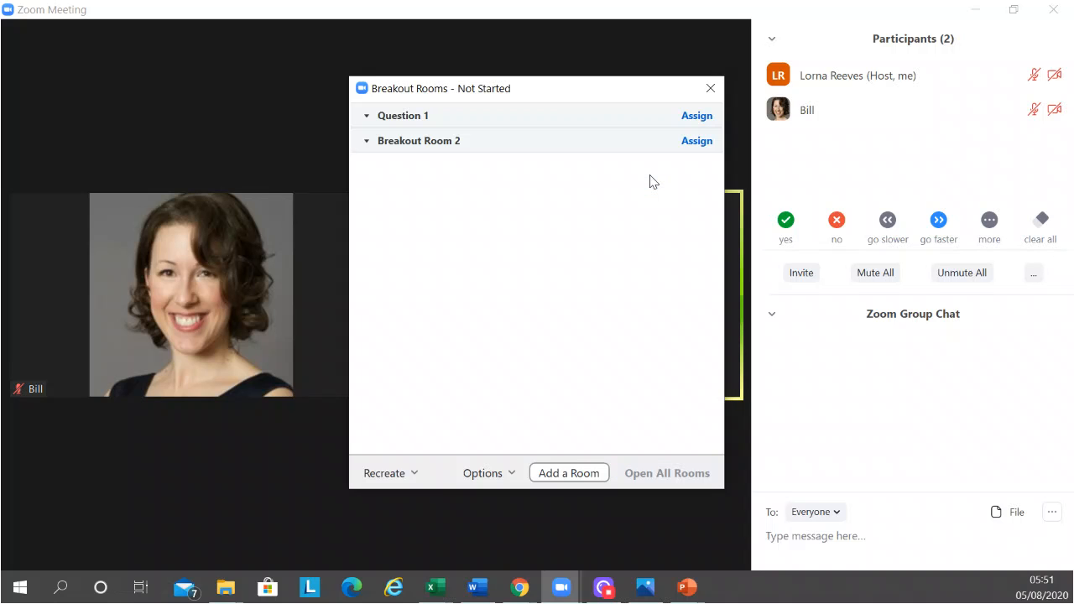
pyautogui.click(696, 118)
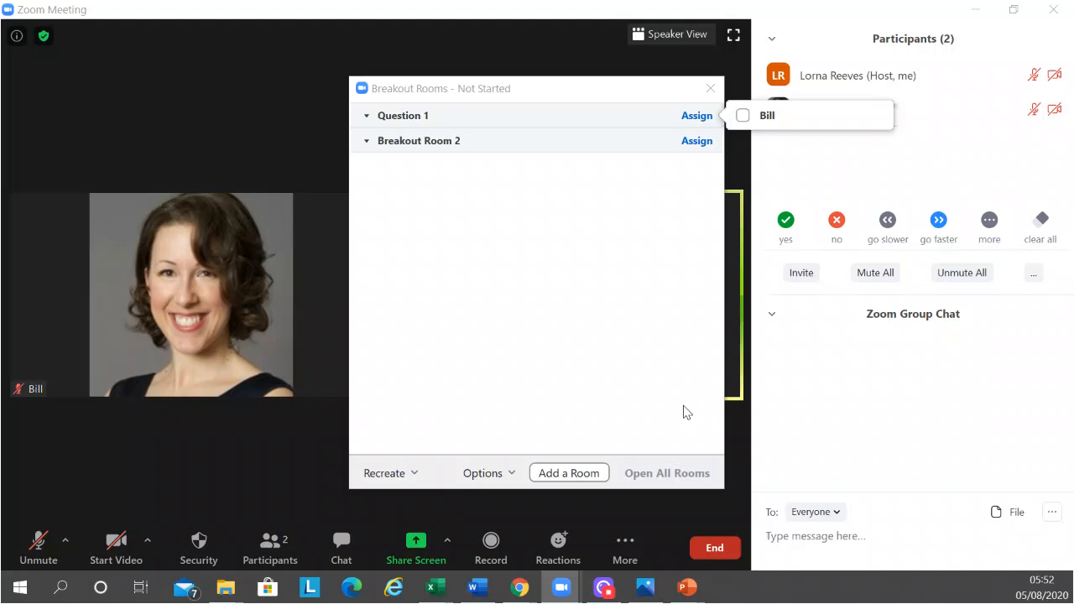
pyautogui.click(747, 116)
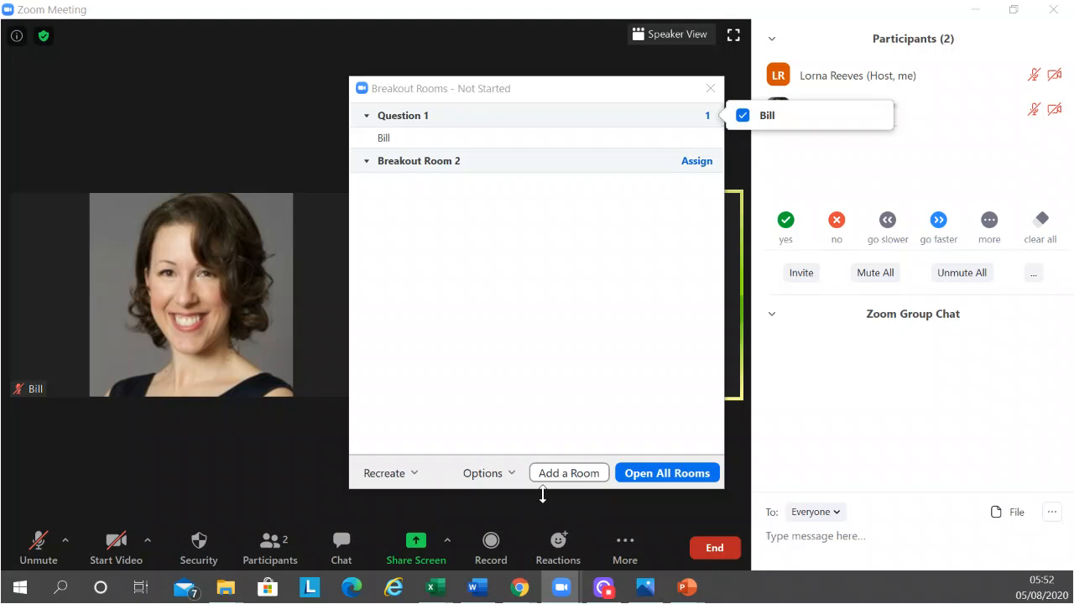
# Review the breakout room options, including the available durations for the countdown timer after closing rooms
pyautogui.click(501, 475)
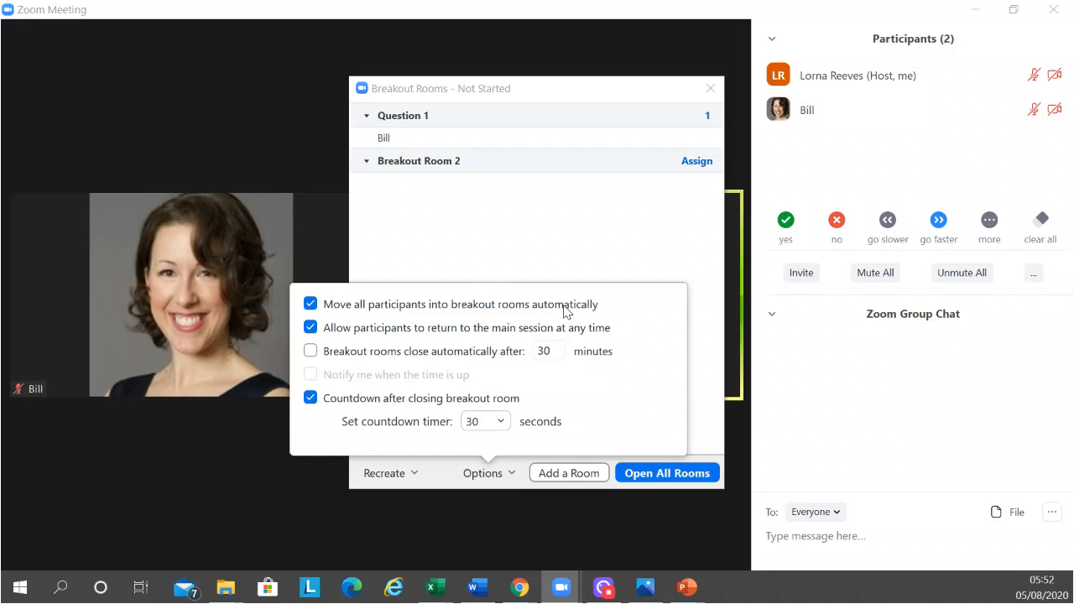
pyautogui.click(499, 425)
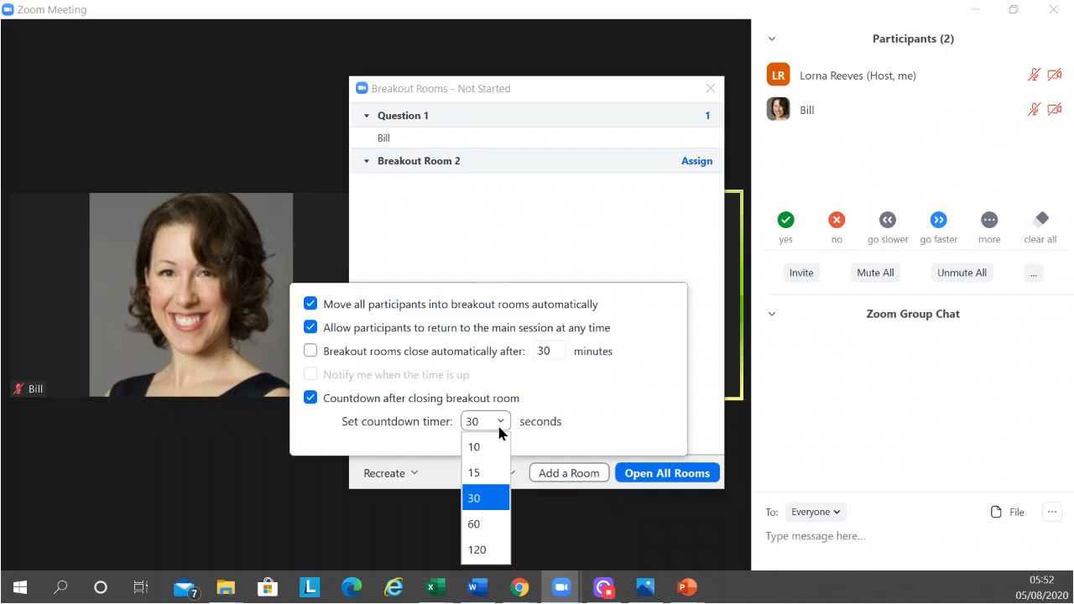
pyautogui.click(569, 421)
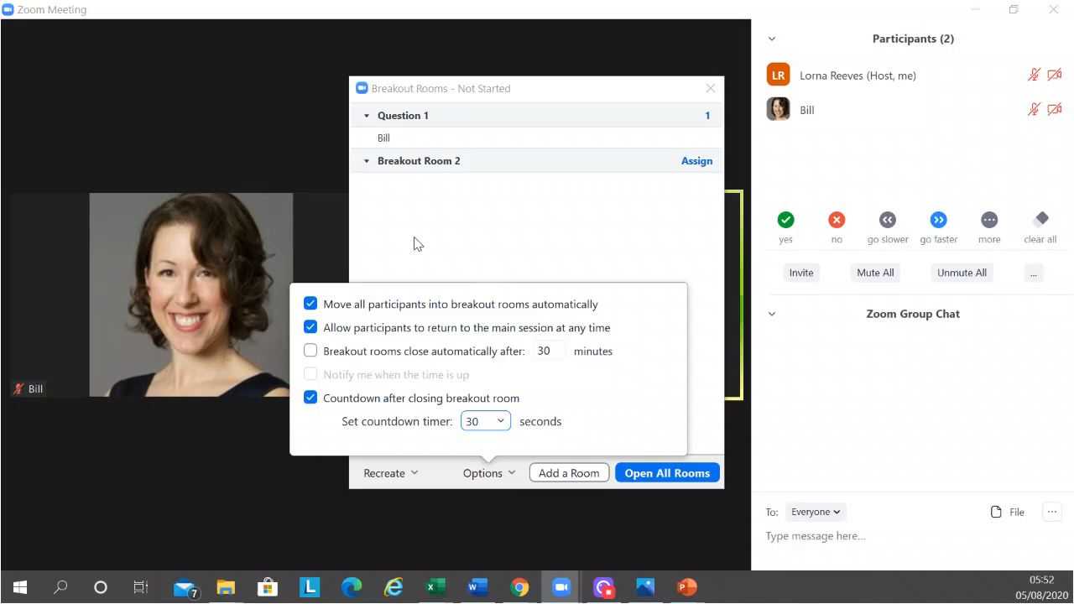
pyautogui.click(496, 228)
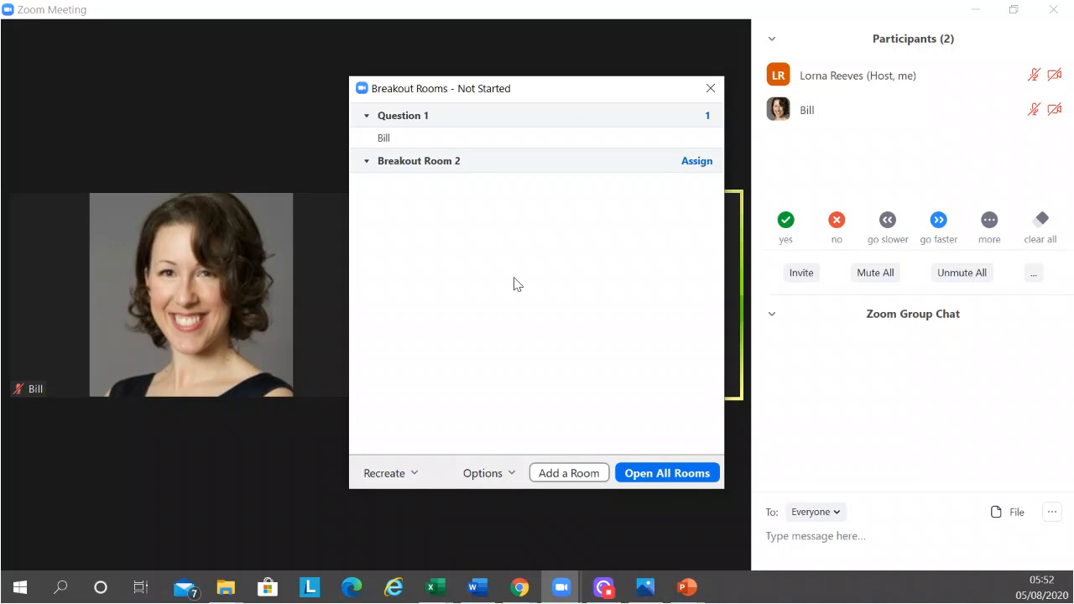
# Open all breakout rooms and reposition the Breakout Rooms window to check the participant in Question 1
pyautogui.click(659, 481)
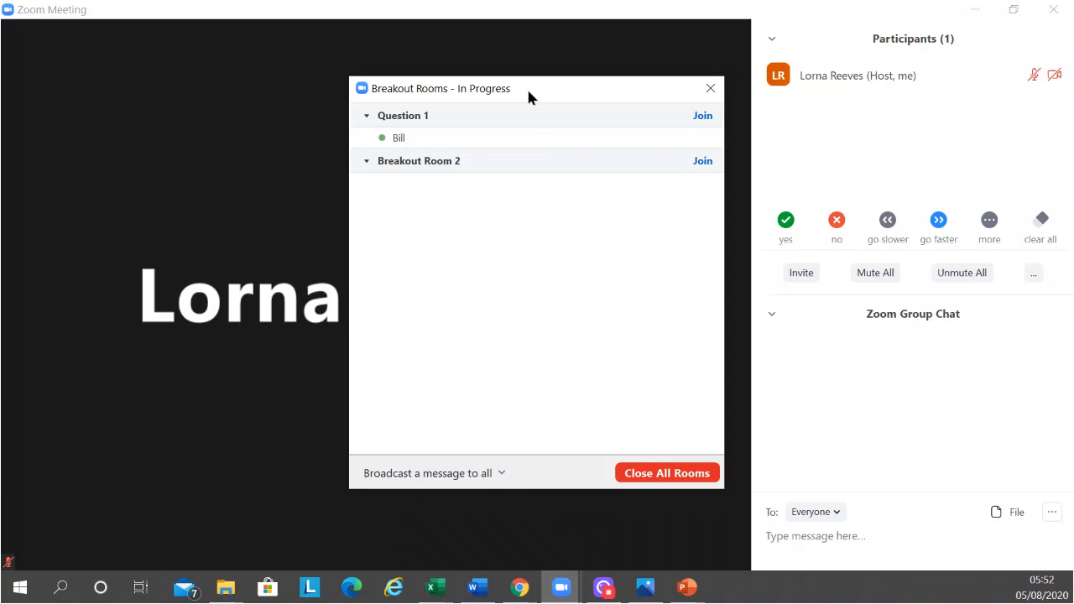
pyautogui.moveTo(528, 96); pyautogui.dragTo(487, 75)
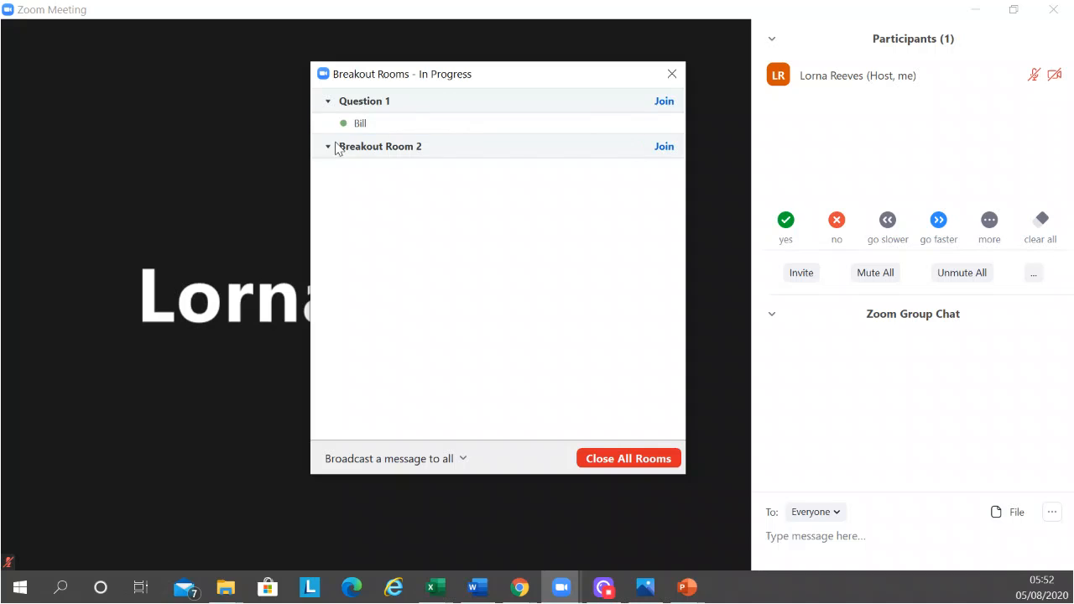
pyautogui.moveTo(366, 130)
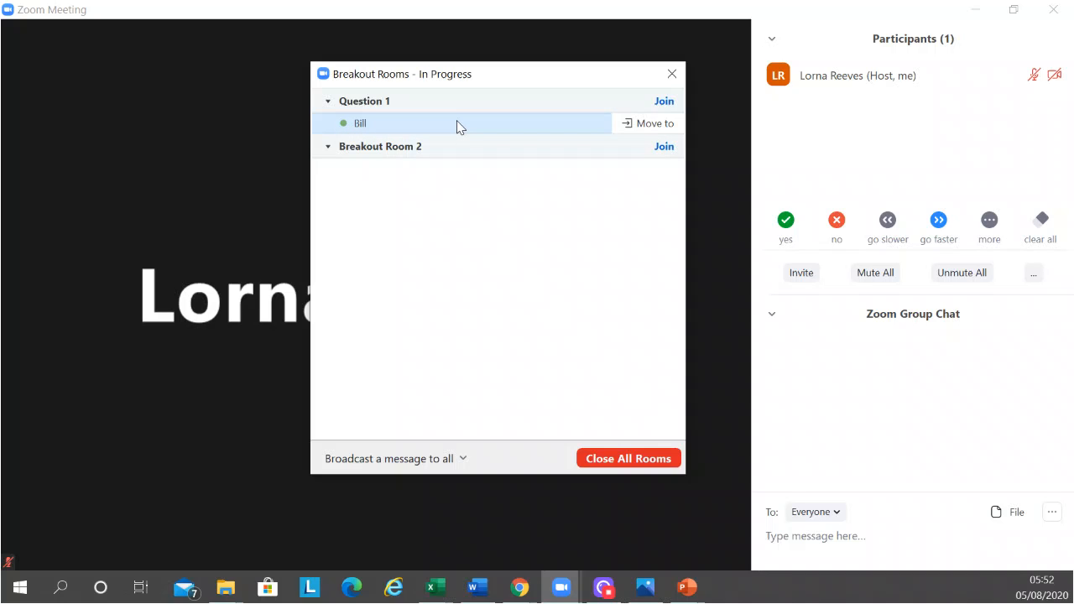
# Open the option to broadcast a message to all rooms and postpone the help request from Question 1
pyautogui.click(461, 465)
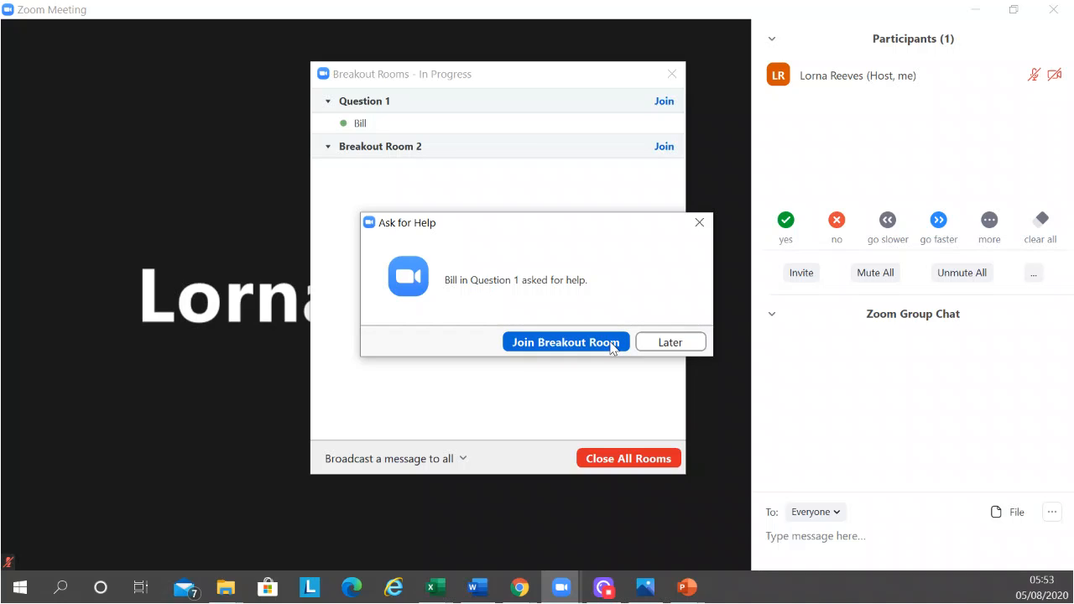
pyautogui.click(671, 342)
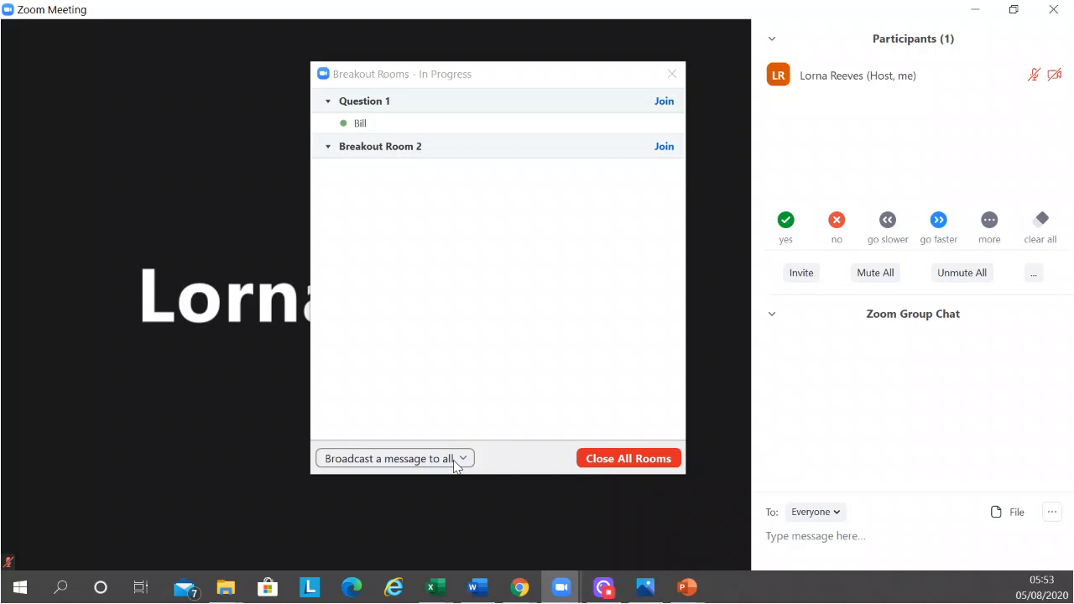
# Close all breakout rooms and move the Breakout Rooms window aside and back to check the main session
pyautogui.click(615, 464)
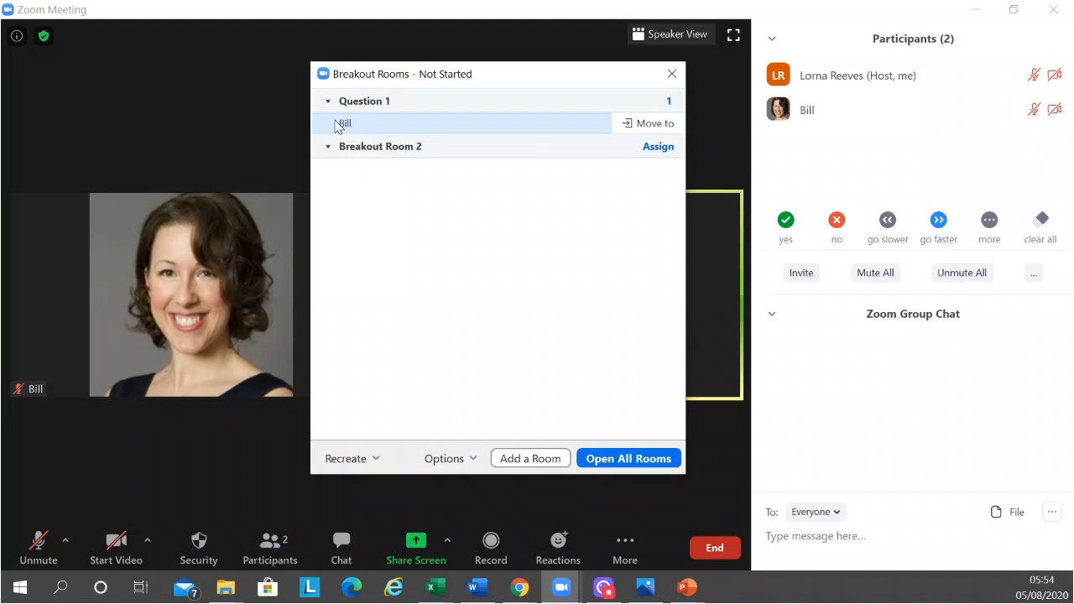
pyautogui.moveTo(398, 84); pyautogui.dragTo(943, 201)
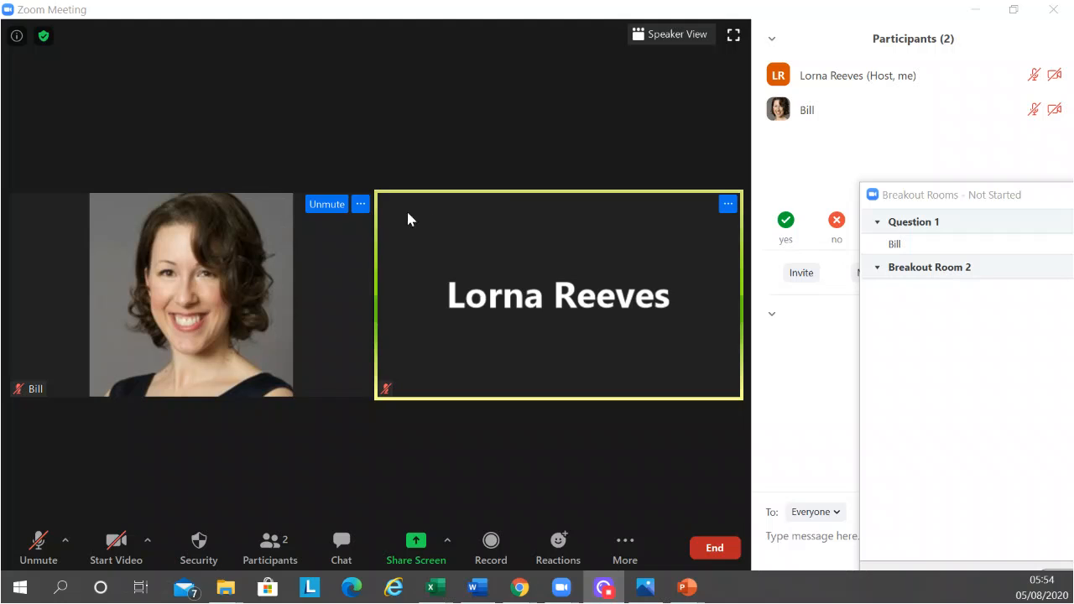
pyautogui.moveTo(965, 199); pyautogui.dragTo(287, 67)
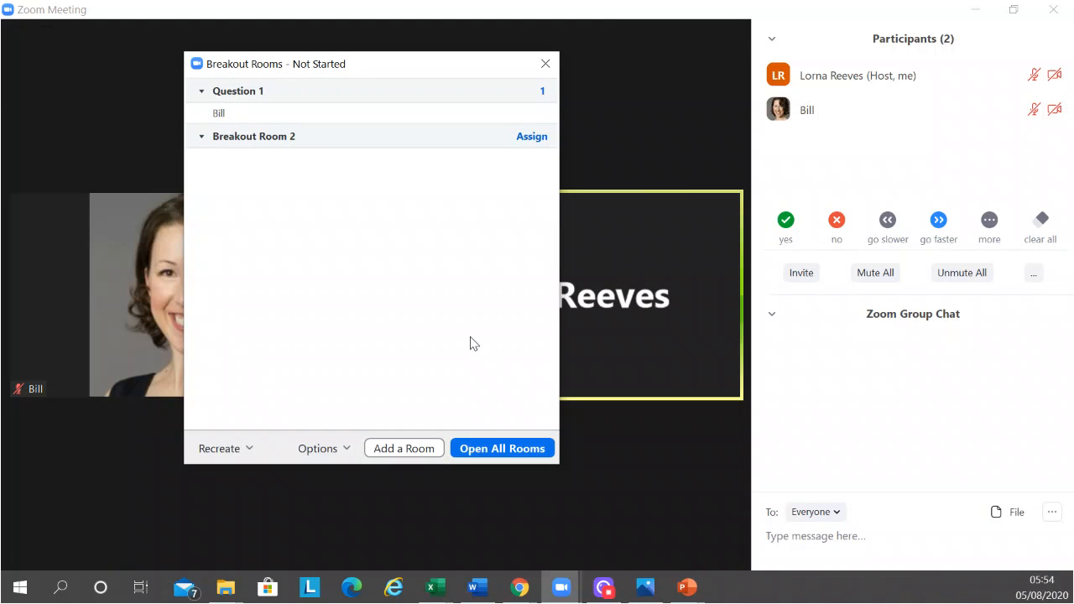